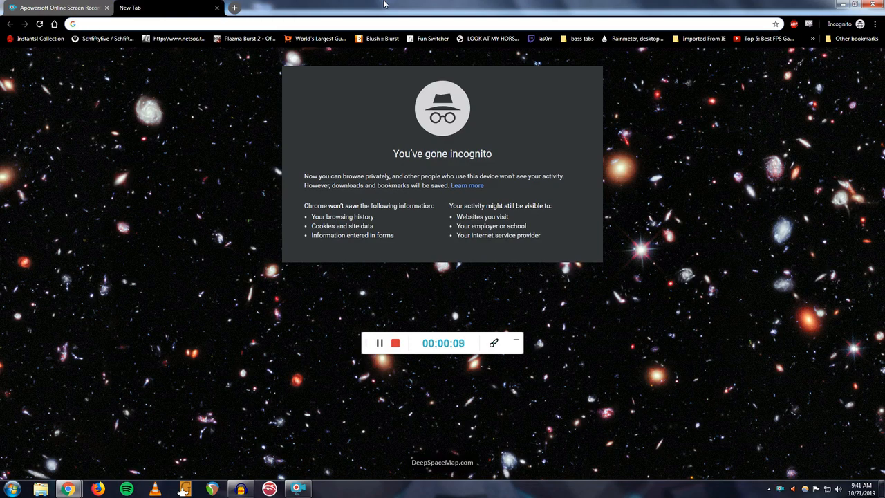
- Open the website musescore.com in the browser
type("ms")
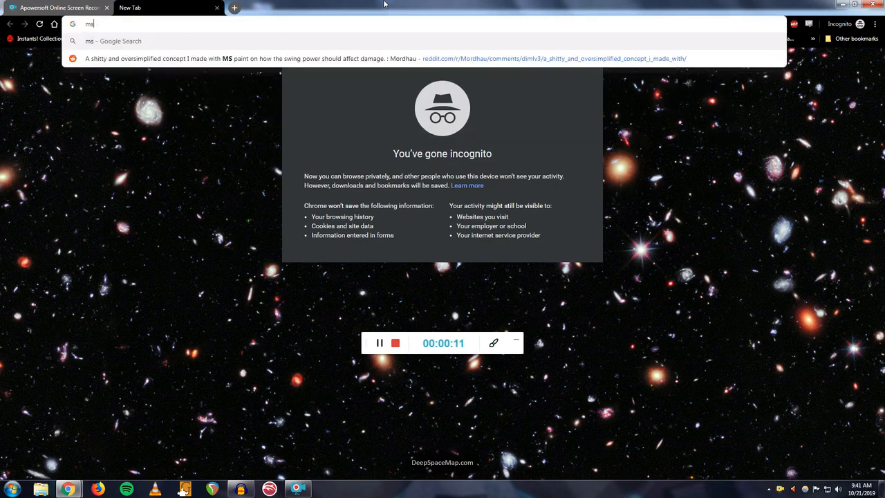
key("BackSpace")
type("usesco")
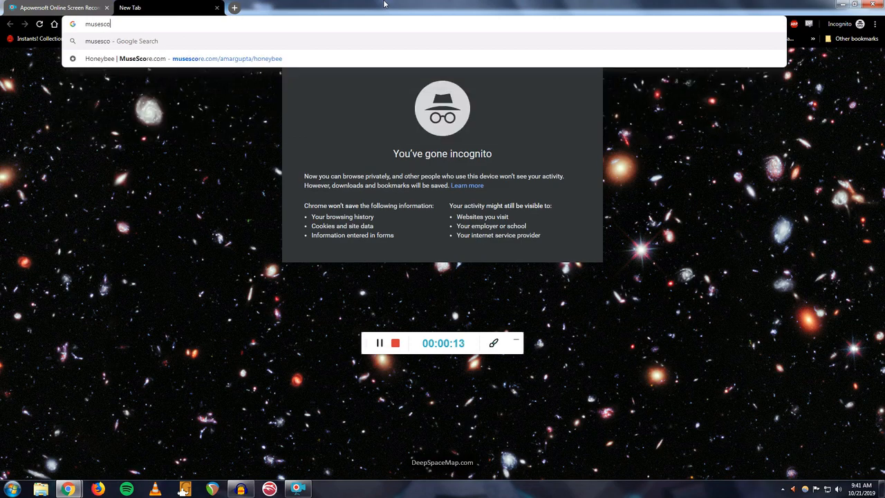
type("re.com")
key("Return")
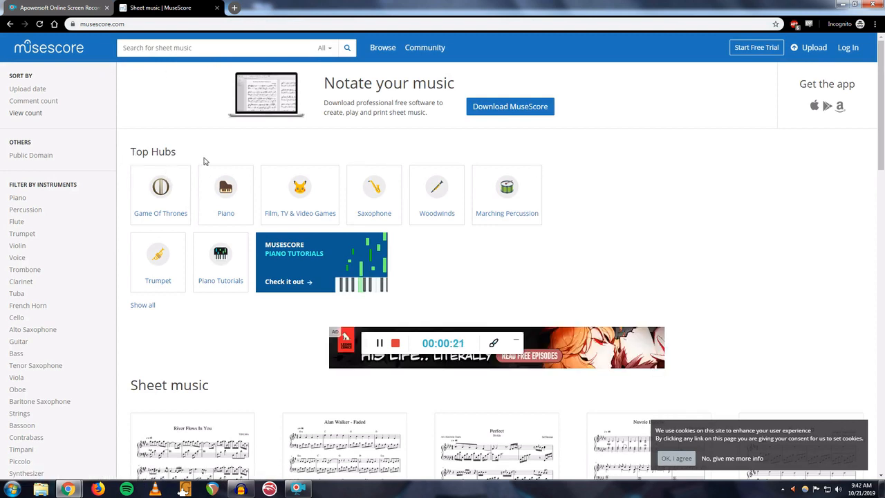
- Download the MuseScore installer from the site's free download page
scroll(683, 165, "down", 2)
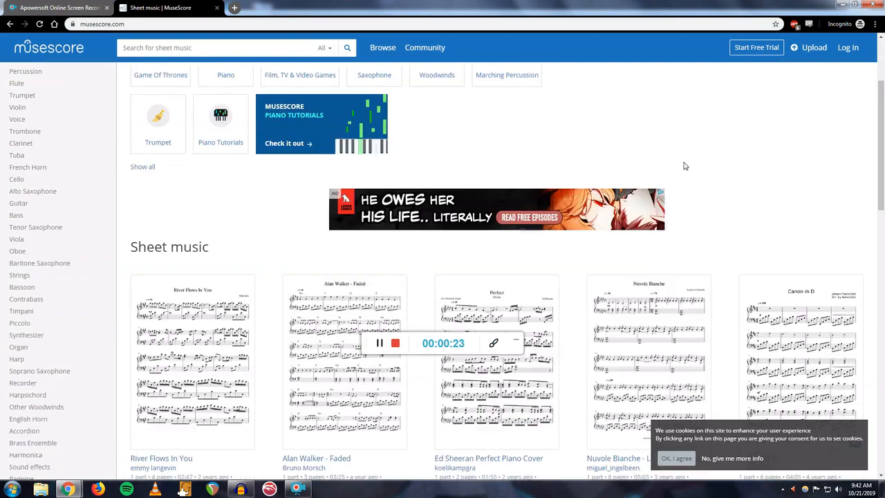
scroll(686, 166, "down", 2)
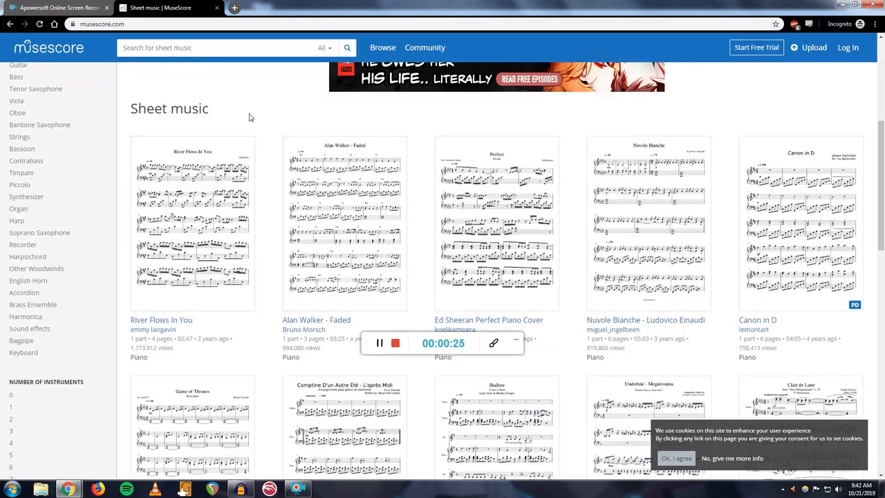
scroll(430, 312, "down", 1)
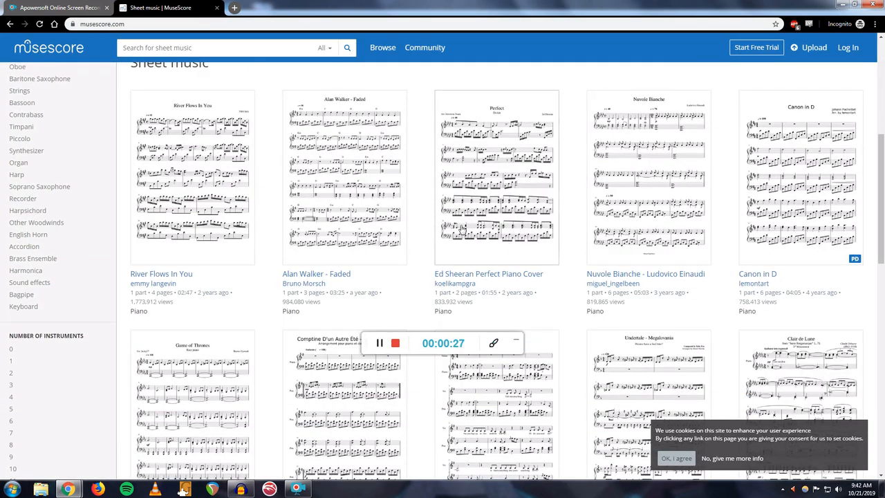
scroll(460, 229, "up", 3)
scroll(533, 176, "up", 2)
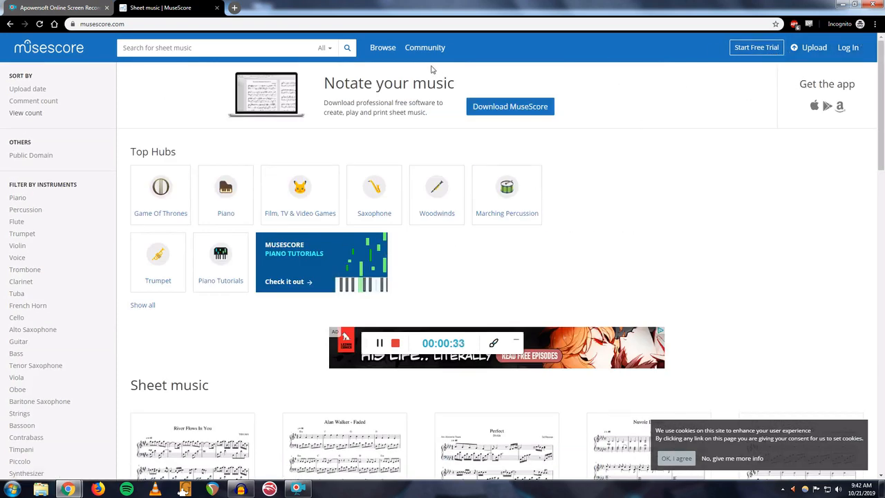
left_click(518, 110)
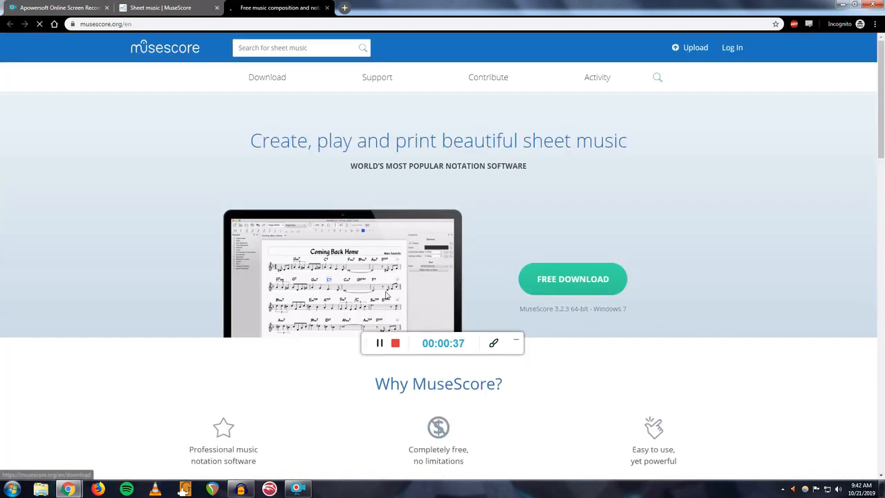
left_click(556, 279)
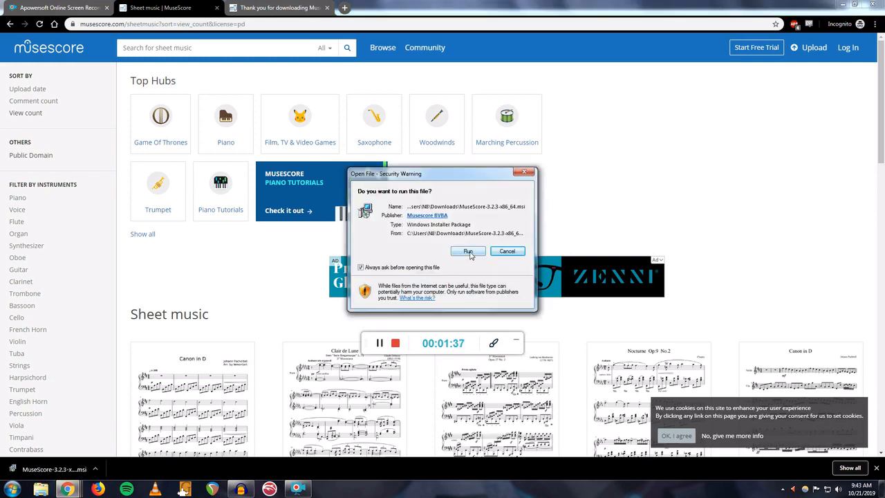
- Run the MuseScore 3 installer and repair the existing installation through the setup wizard
left_click(469, 252)
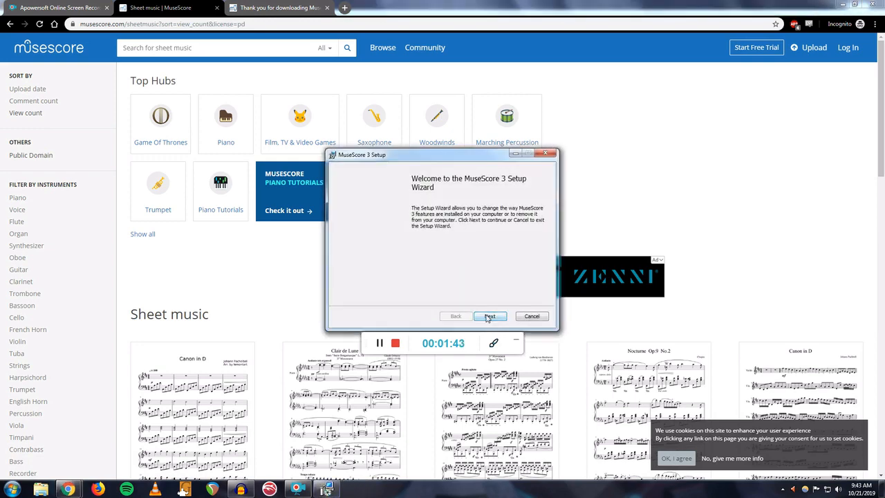
left_click(489, 316)
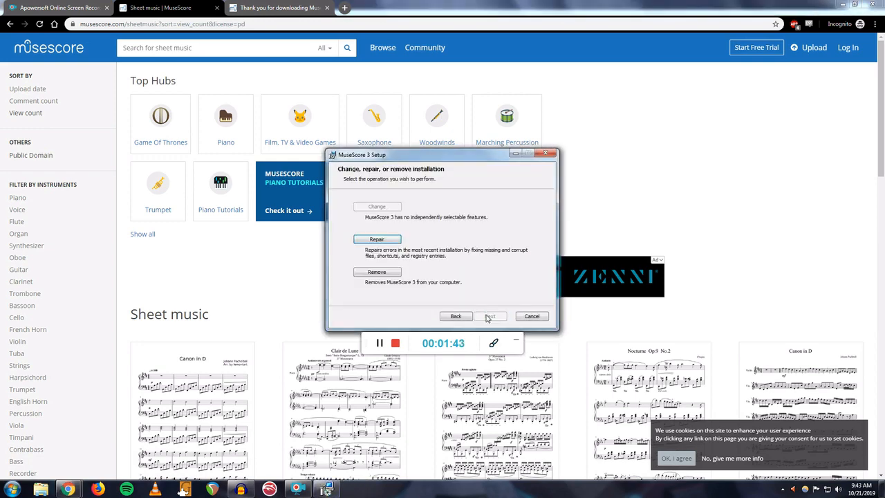
left_click(391, 241)
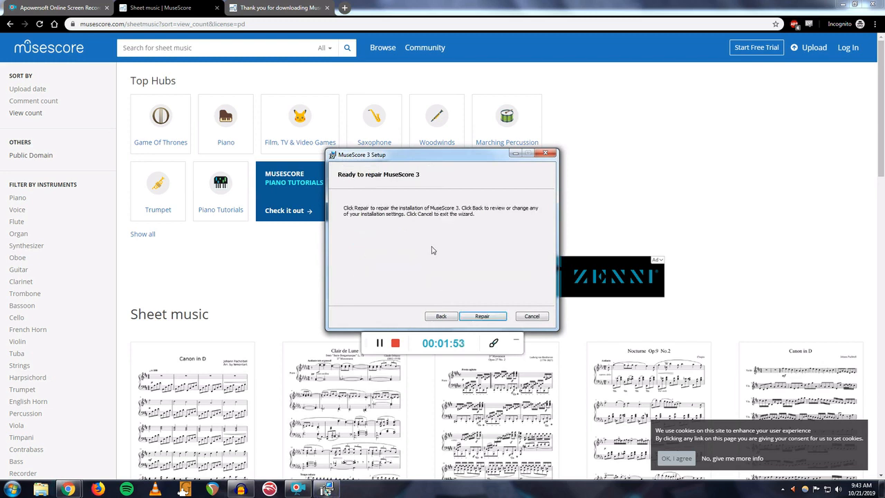
left_click(479, 317)
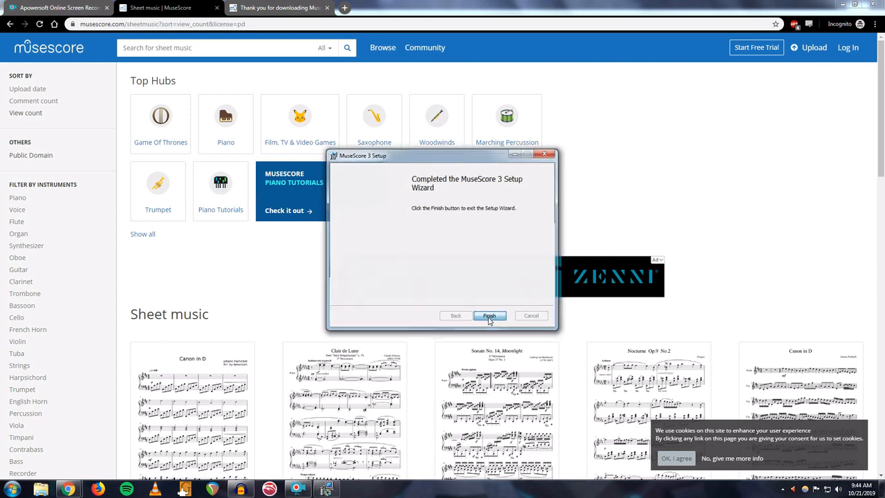
left_click(489, 317)
- Launch MuseScore 3 from the desktop and start creating a new score
left_click(881, 491)
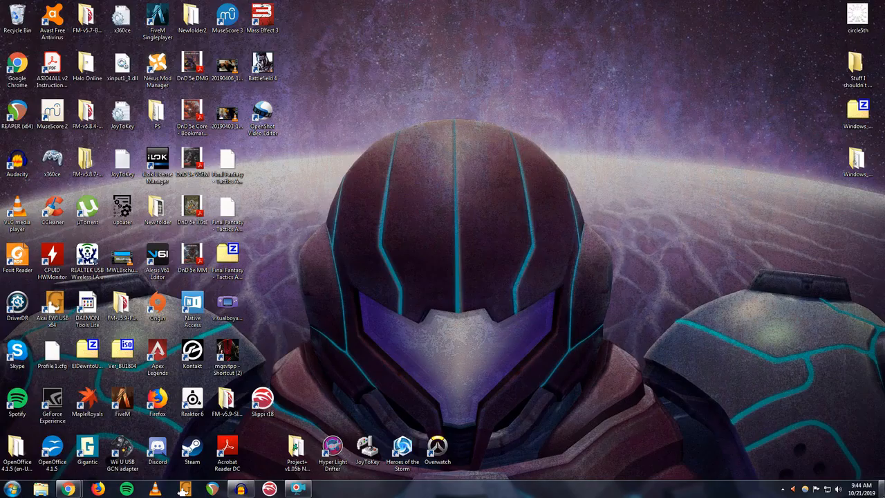
left_click(235, 11)
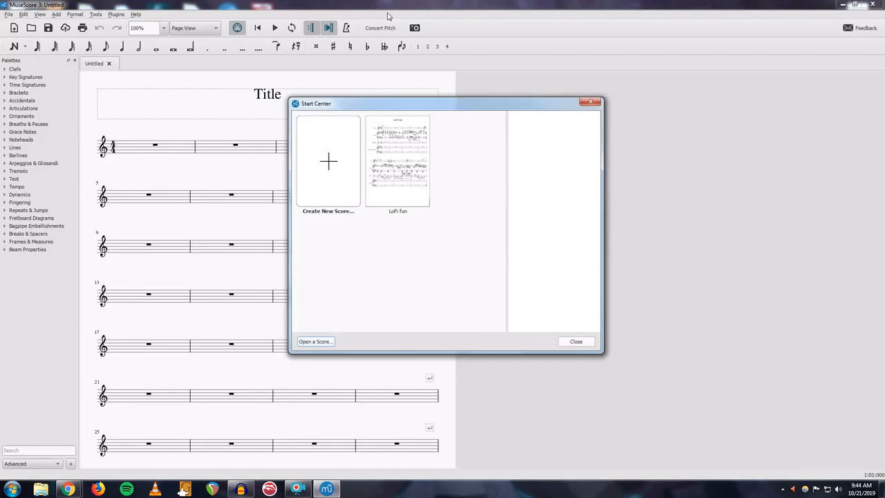
left_click(320, 181)
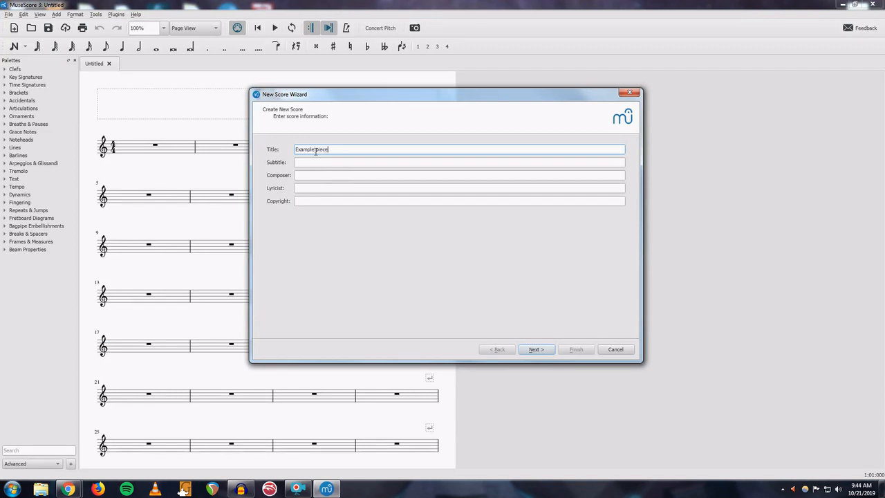
- Enter the title 'Example piece', subtitle 'video tutorial', the composer's name and the copyright holder, then continue
key("Tab")
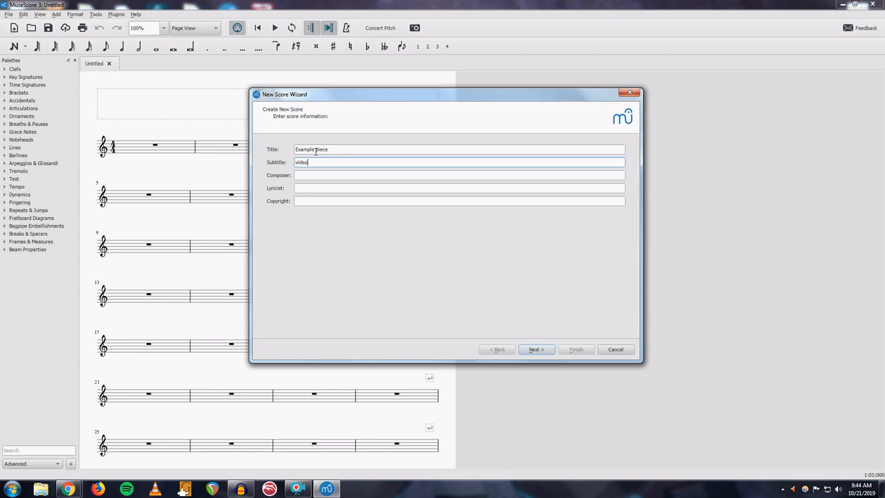
key("Tab")
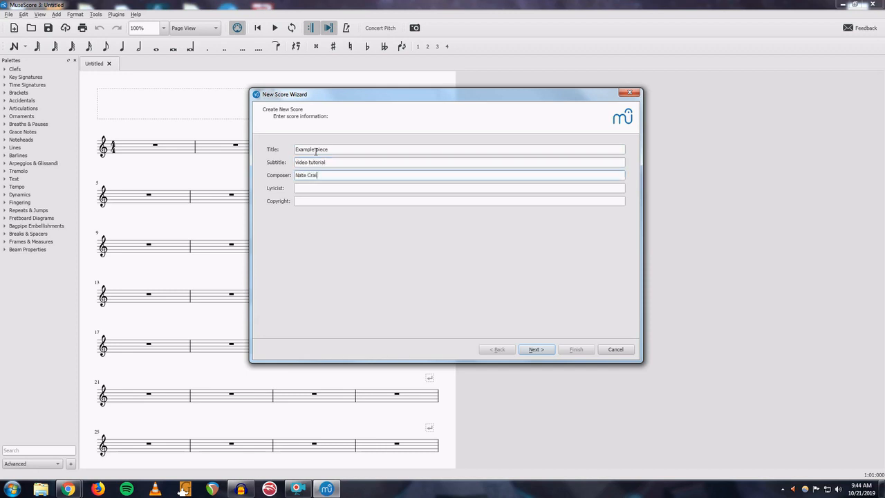
key("Tab")
key("Tab")
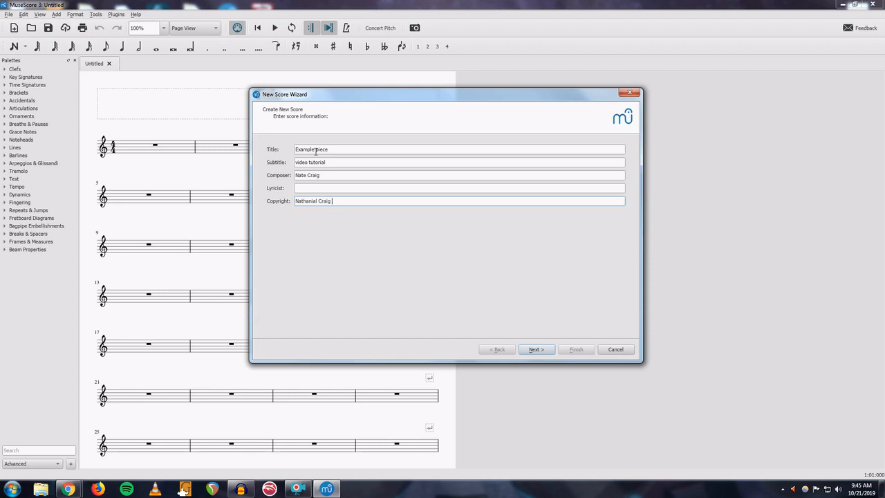
left_click(532, 349)
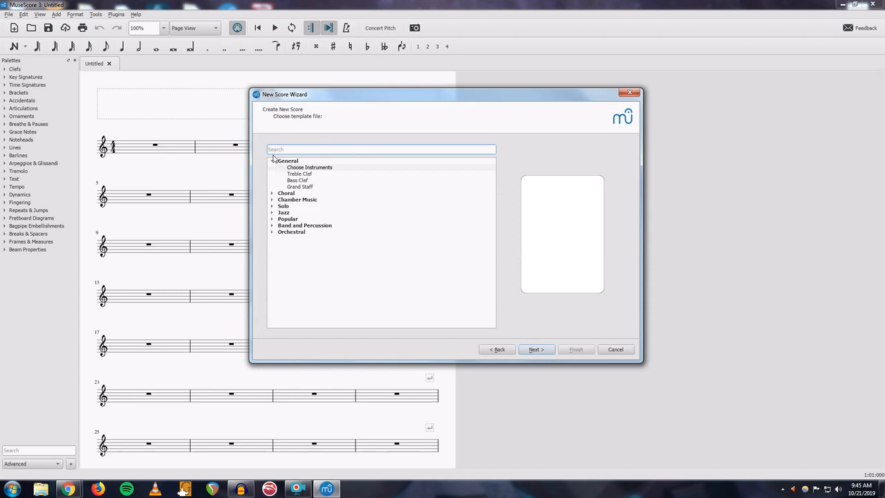
- Preview the available score templates by expanding and collapsing each template category
left_click(309, 175)
left_click(309, 182)
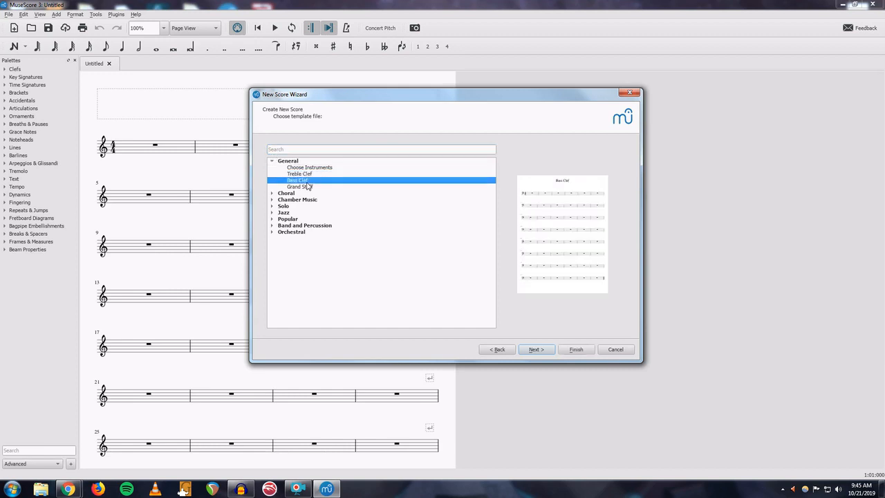
left_click(311, 187)
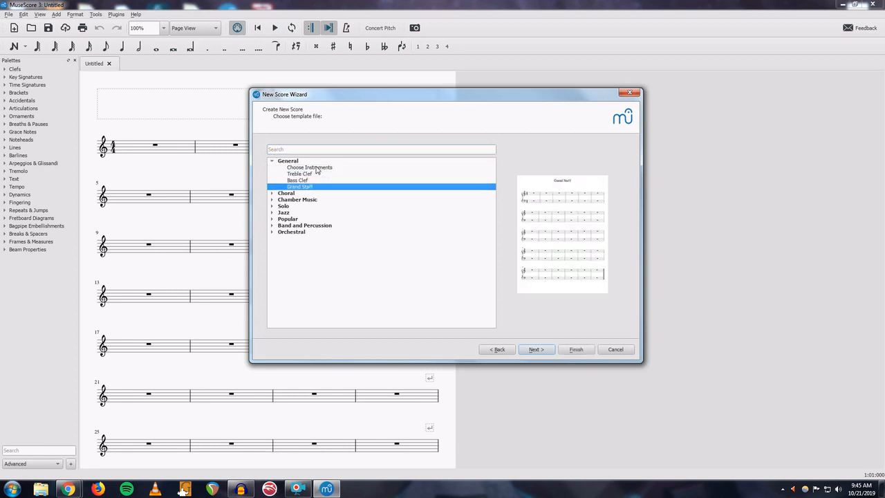
left_click(272, 193)
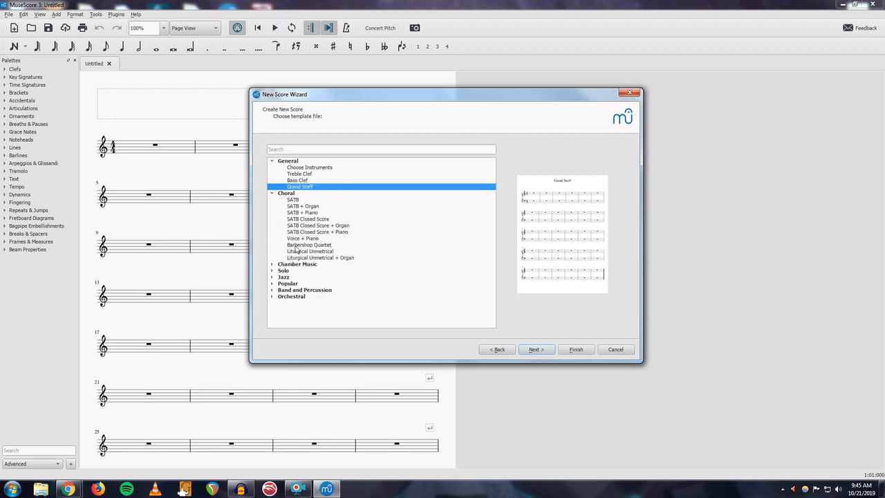
left_click(272, 194)
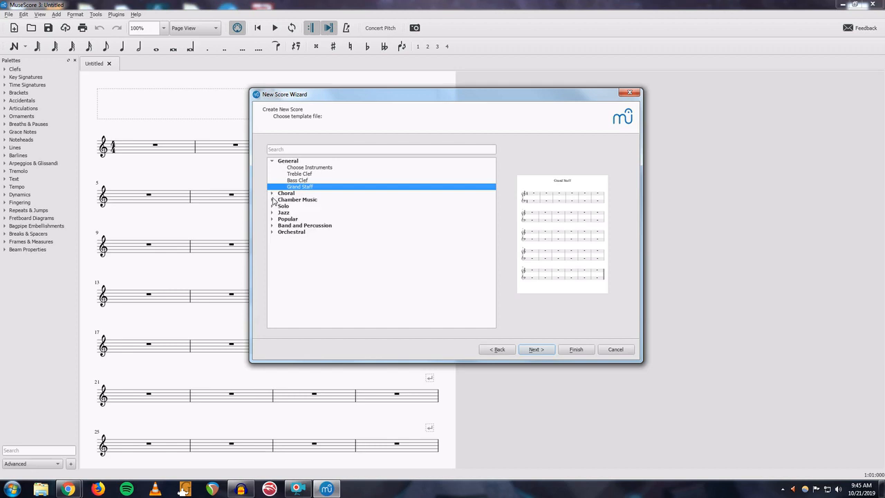
left_click(273, 200)
left_click(272, 200)
left_click(273, 207)
left_click(273, 206)
left_click(272, 213)
left_click(272, 213)
left_click(272, 219)
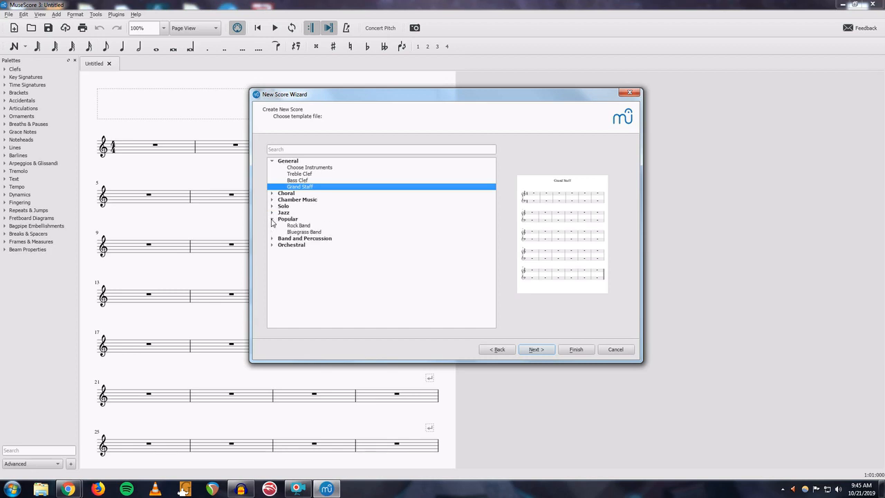
left_click(272, 220)
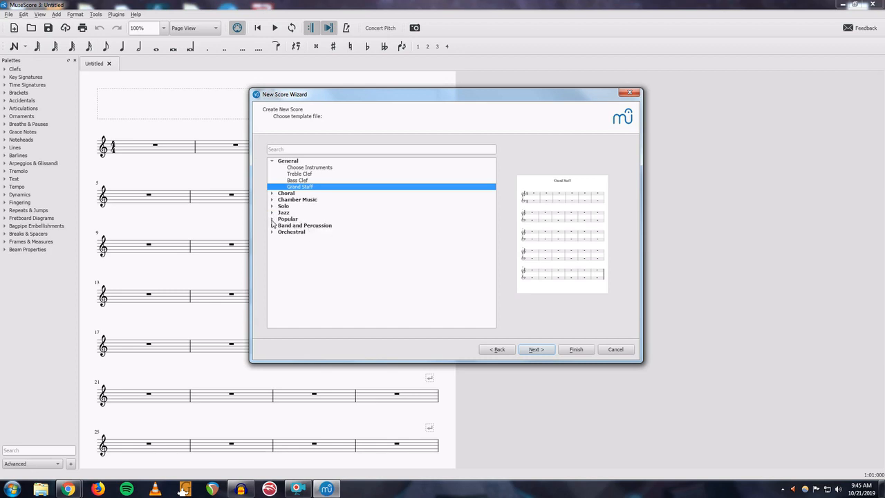
left_click(272, 226)
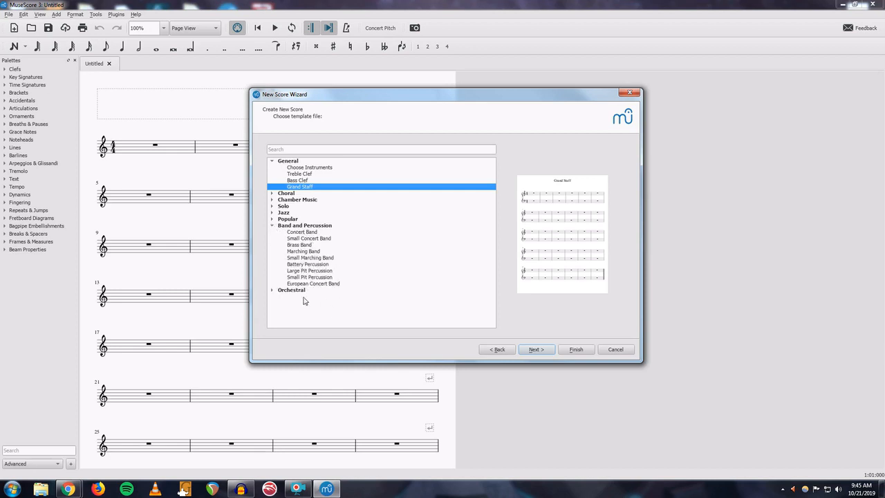
left_click(273, 226)
left_click(273, 233)
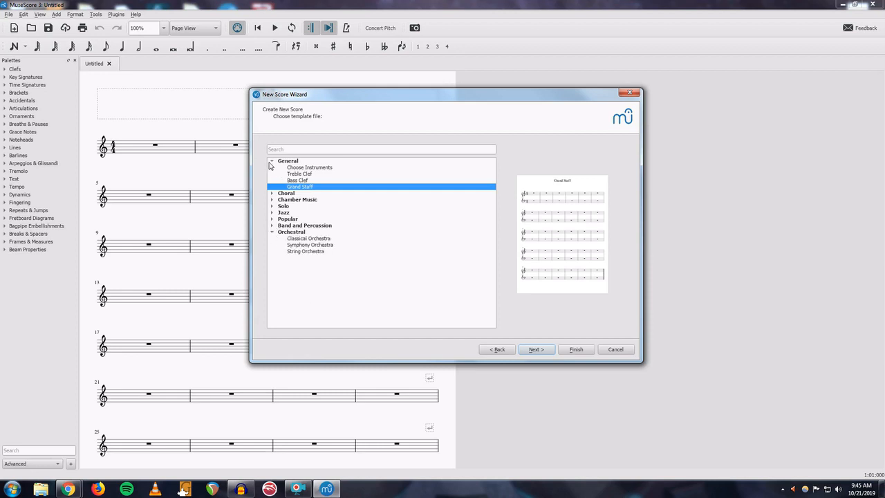
- Select the Choose Instruments template and continue to instrument selection
left_click(311, 169)
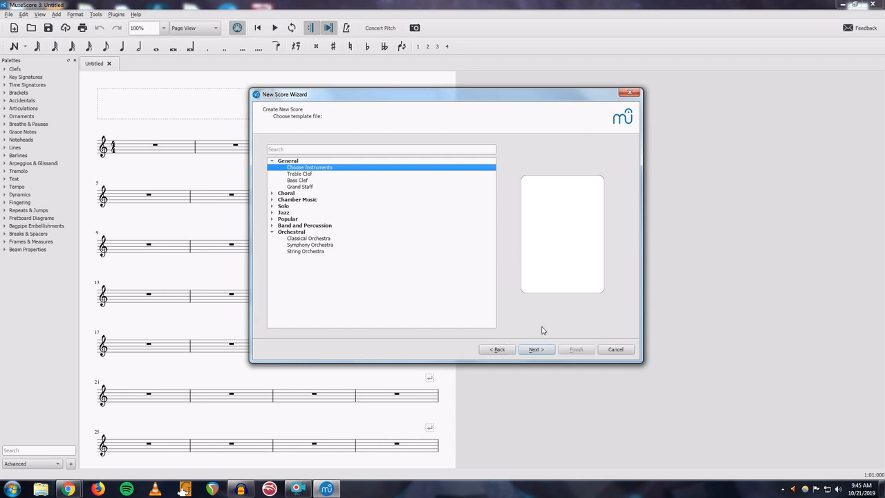
left_click(535, 350)
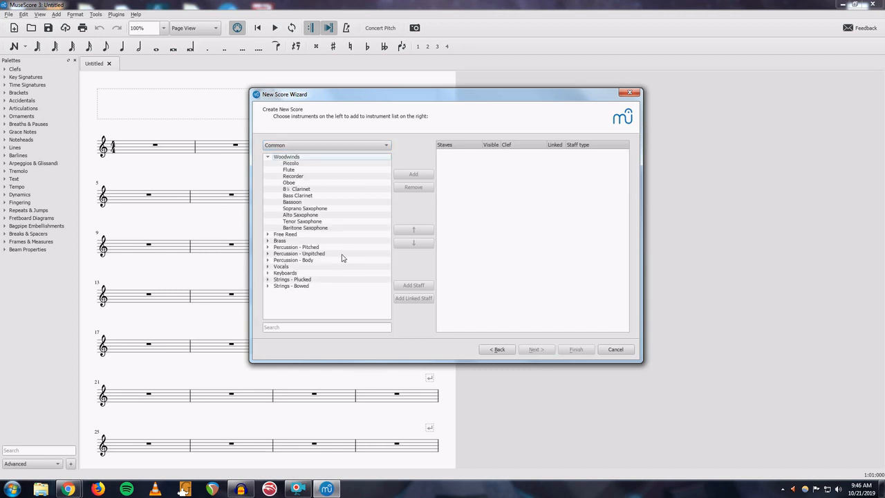
- Add a Violin from the bowed strings group to the score's instrument list
left_click(268, 159)
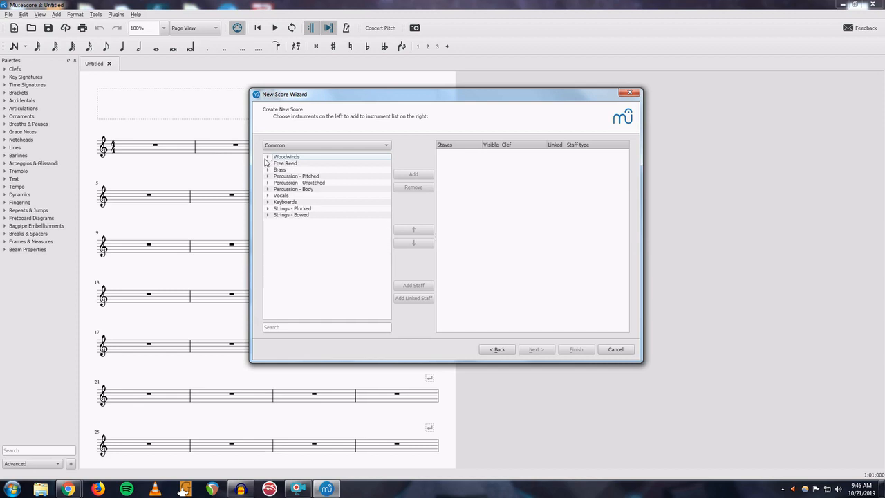
left_click(268, 215)
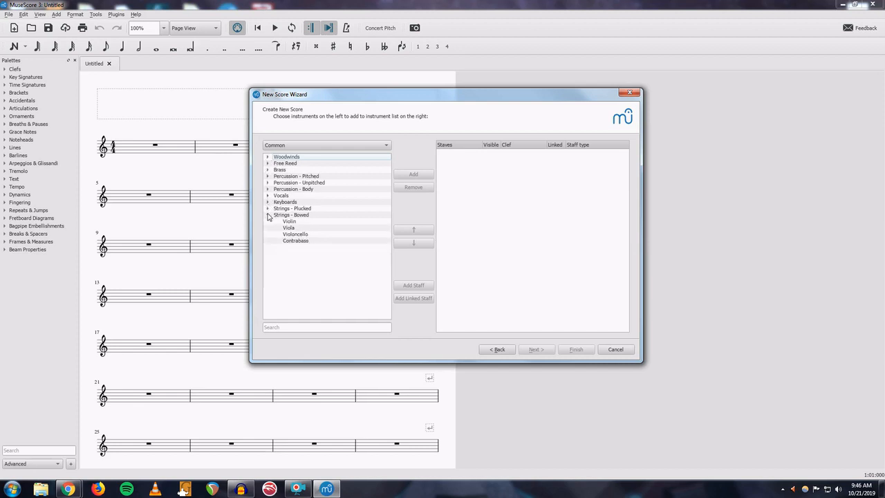
left_click(288, 222)
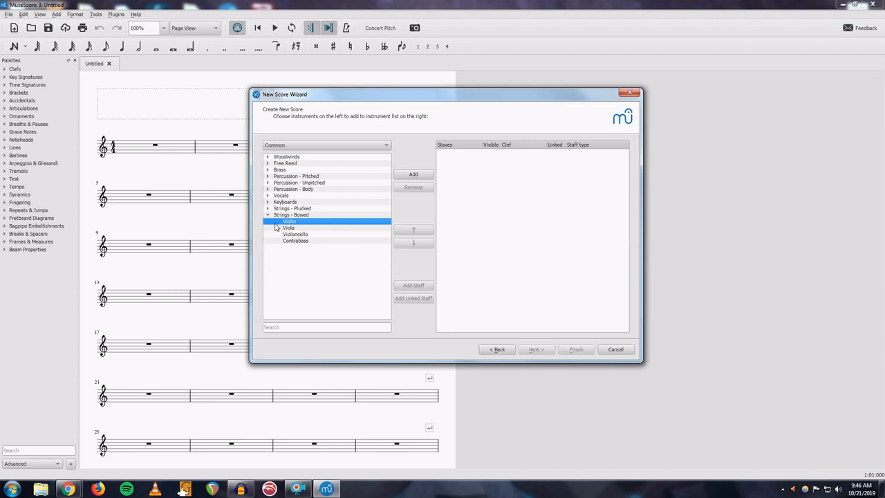
left_click(415, 175)
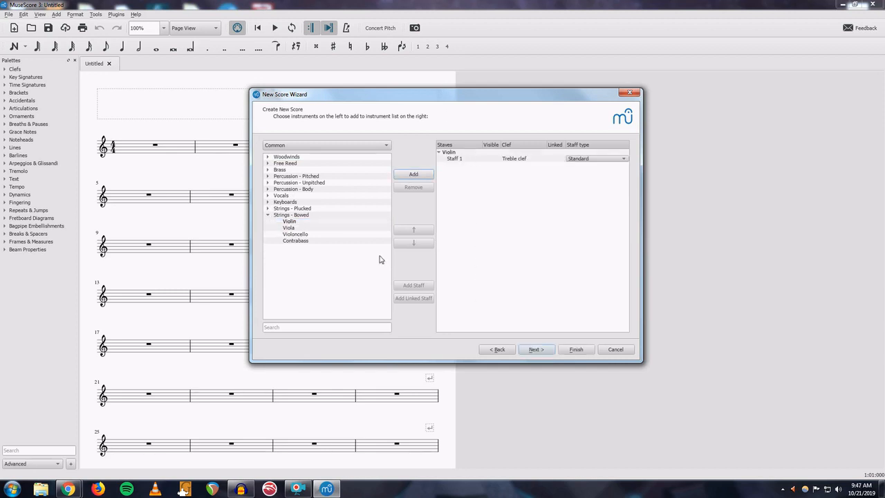
- Add a Piano from the keyboards group to the score's instrument list
left_click(267, 208)
left_click(267, 202)
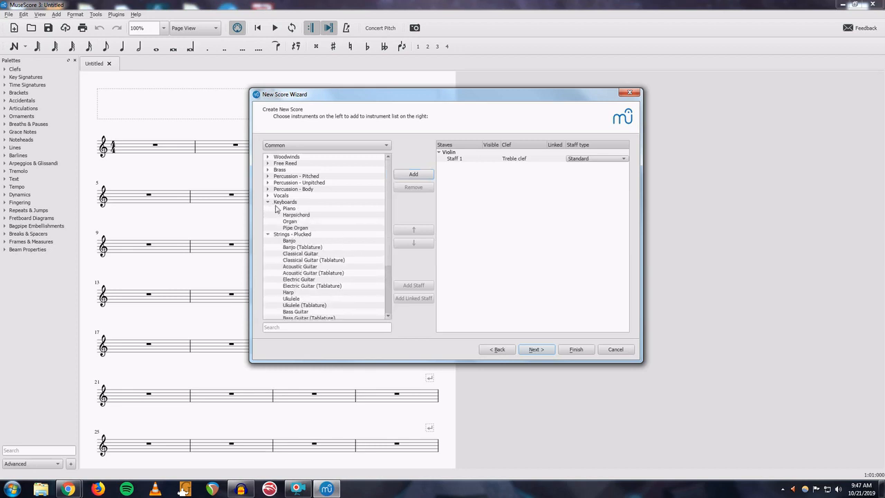
left_click(289, 208)
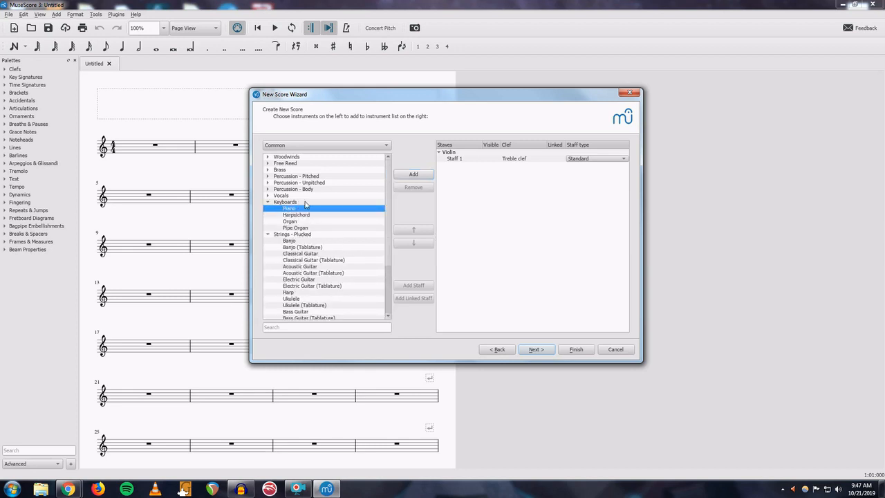
left_click(412, 175)
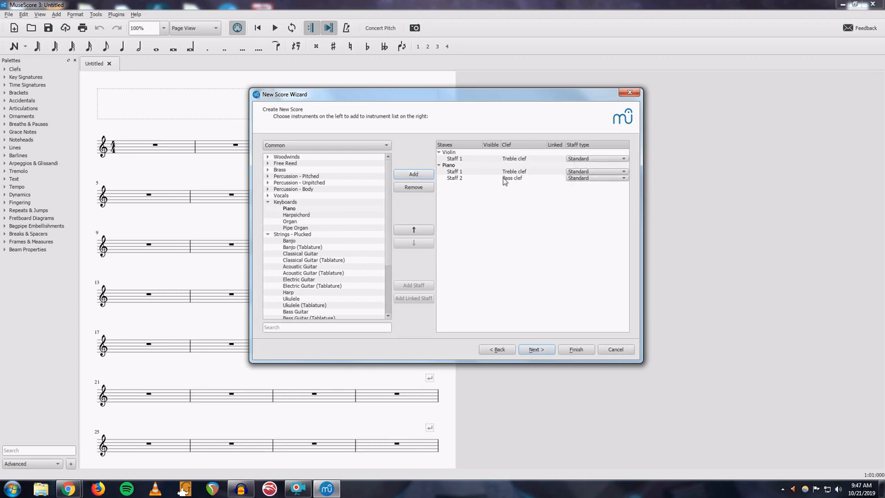
- Move the Piano above the Violin in the instrument order, then back below it
left_click(440, 166)
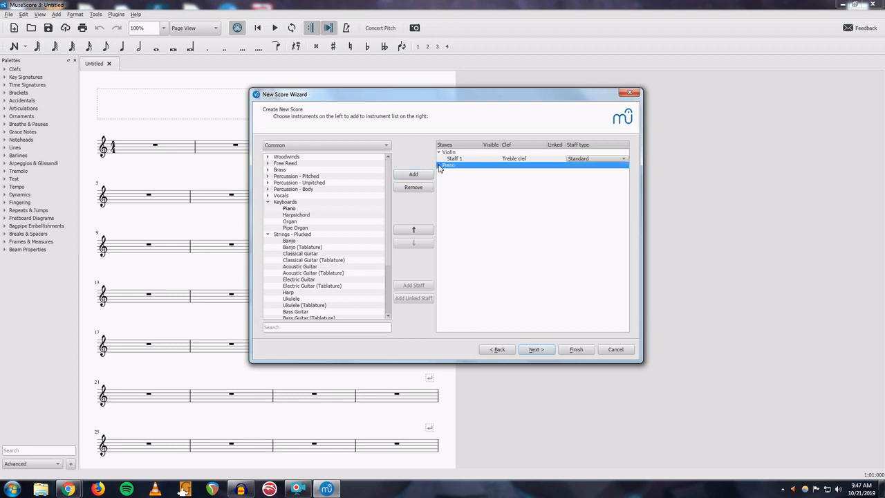
left_click(439, 166)
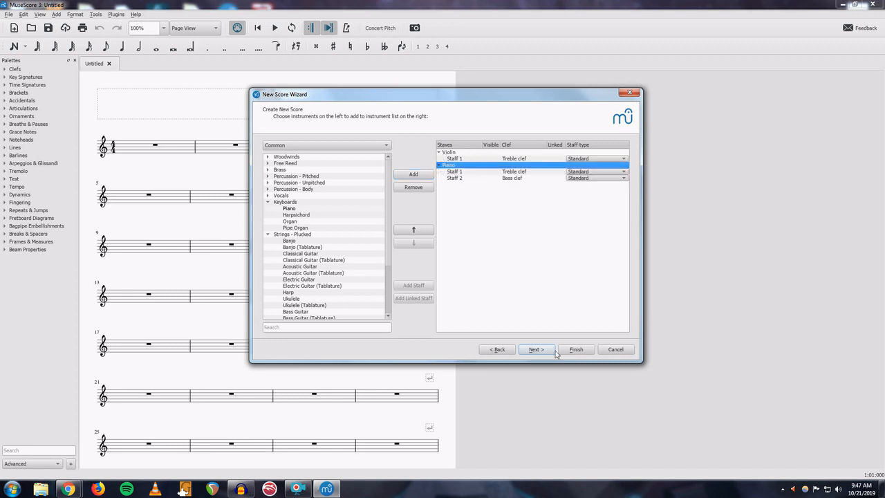
left_click(415, 231)
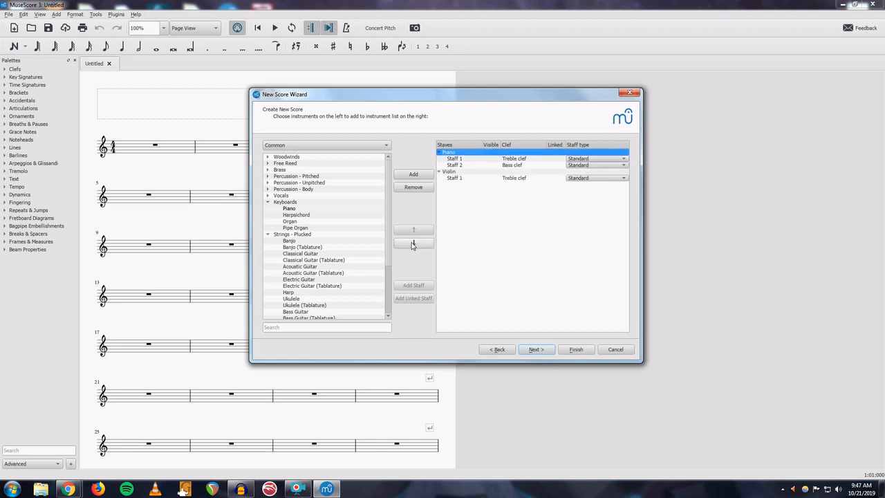
left_click(412, 244)
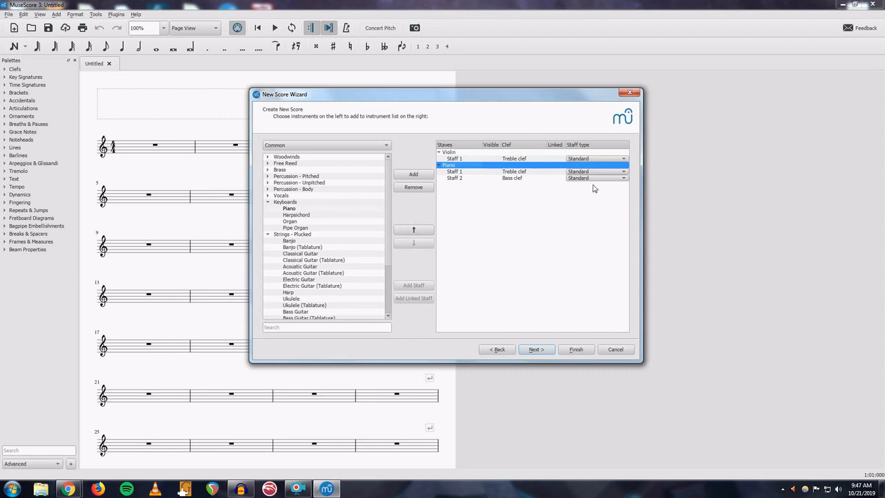
- Choose the two-flat key signature, enable tempo at 80 BPM, and continue to the time signature page
left_click(536, 350)
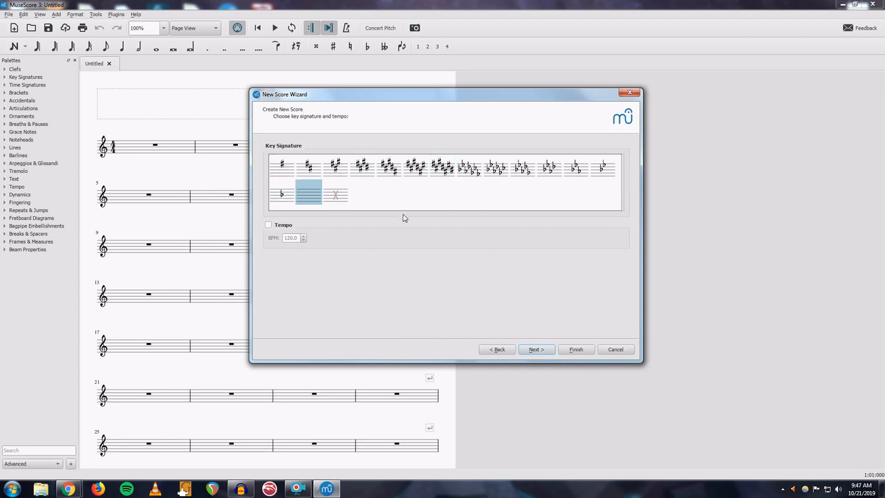
left_click(602, 166)
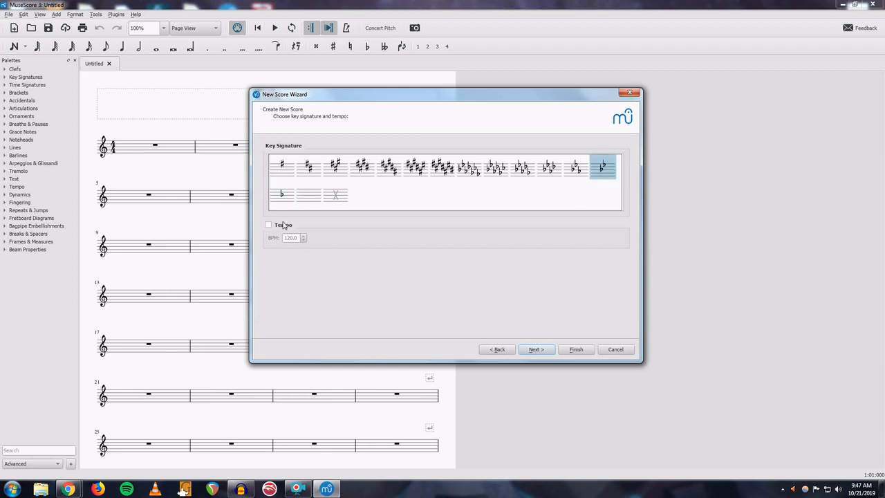
left_click(269, 225)
left_click(303, 239)
type("80.0")
left_click(531, 353)
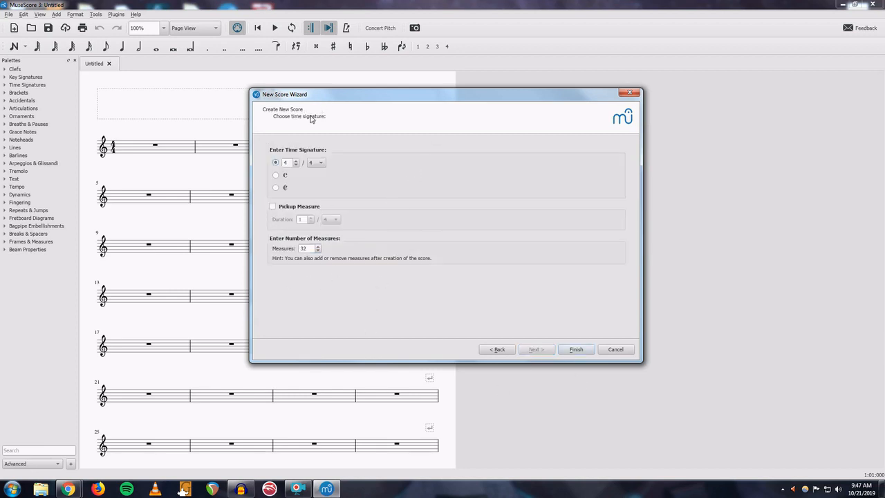
- Finish creating the score in 4/4 with 32 measures, leaving the pickup measure off
left_click(274, 207)
left_click(274, 211)
left_click(566, 350)
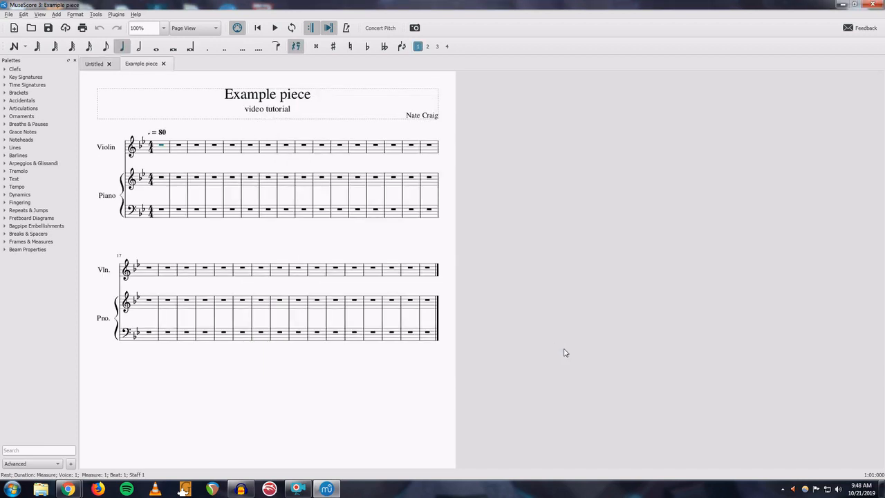
- Start note input in the violin's first measure and enter the notes B, C, B, A, C
left_click(164, 157)
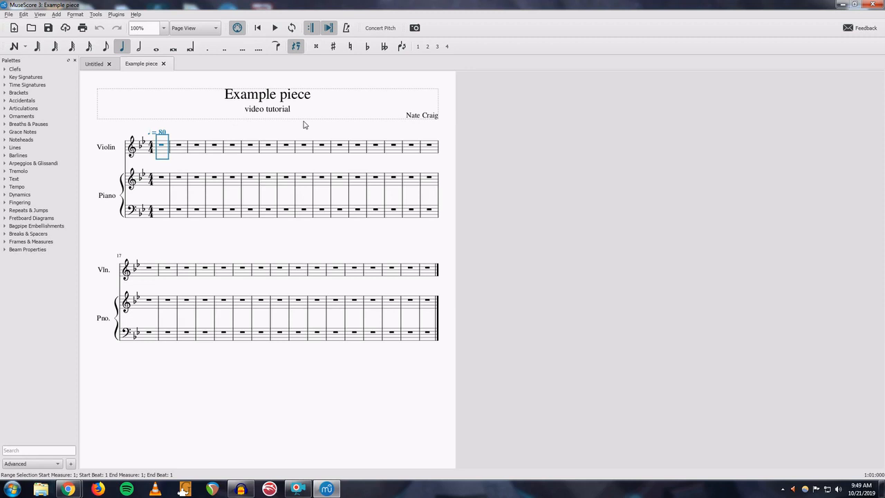
key("n")
key("b")
key("3")
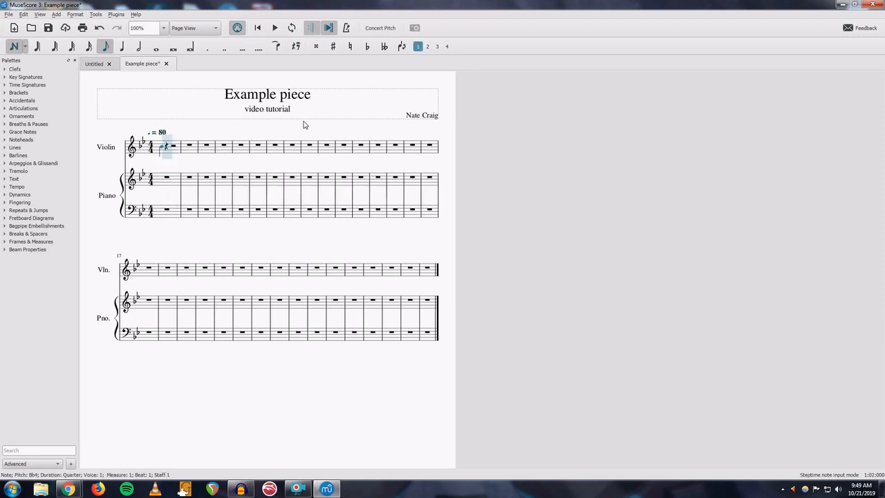
key("c")
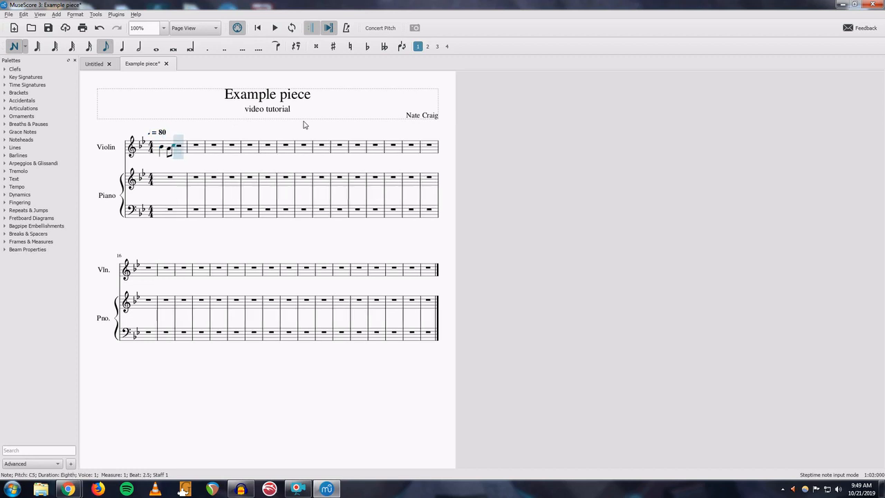
key("5")
key("b")
key("4")
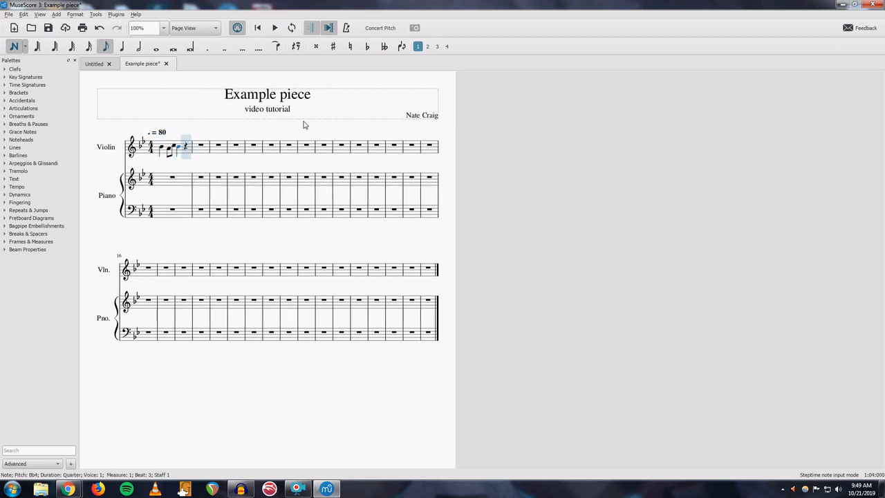
key("a")
key("c")
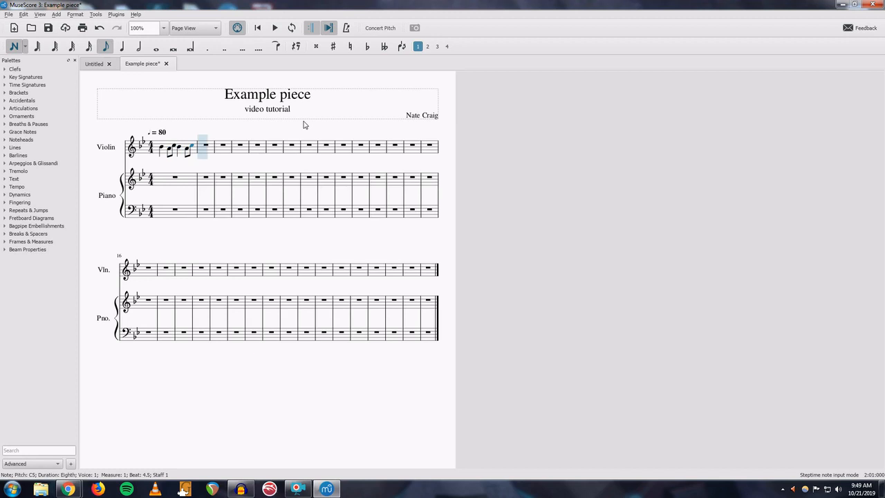
- Replace the eighth-note E at the start of measure 2 with a quarter-note E
key("e")
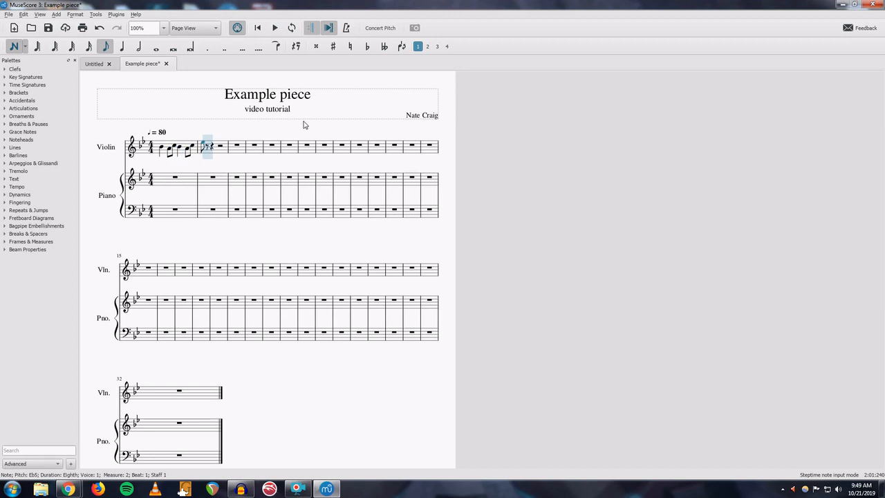
key("ctrl+z")
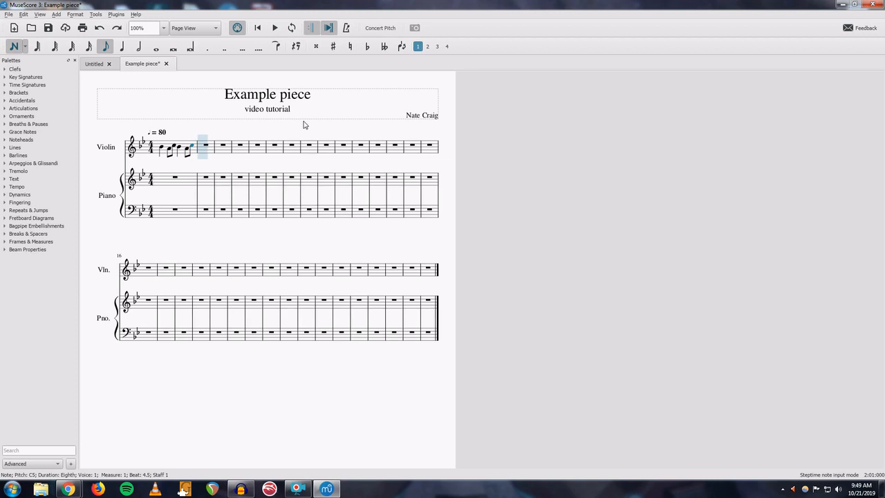
key("5")
key("e")
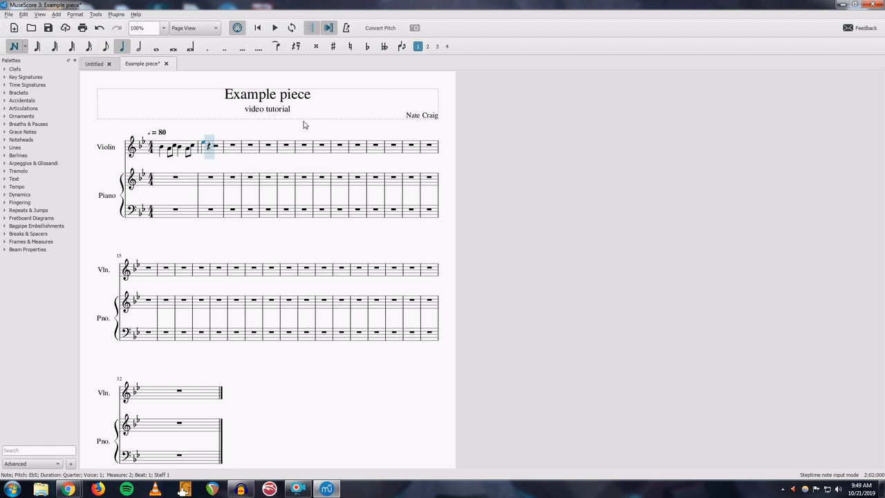
- Complete violin measure 2 with another quarter-note E followed by eighth notes E, D, C, B
key("e")
key("Left")
key("Right")
key("Right")
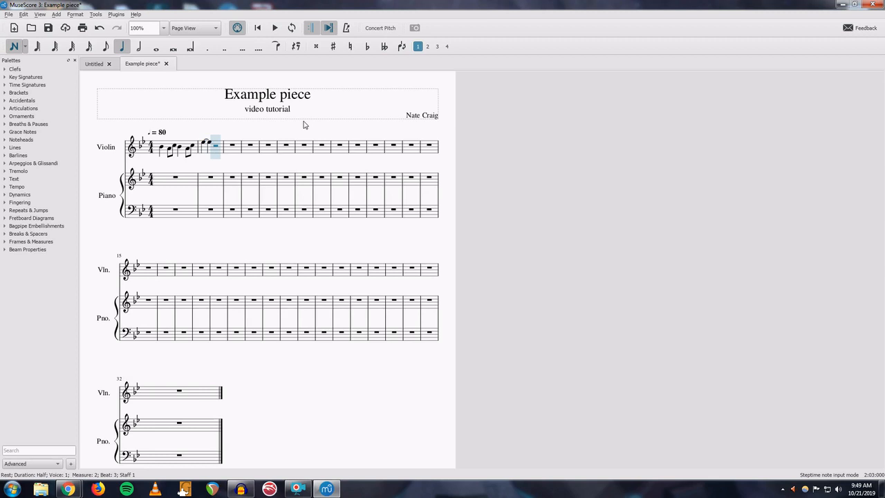
key("4")
key("e")
key("d")
key("c")
key("b")
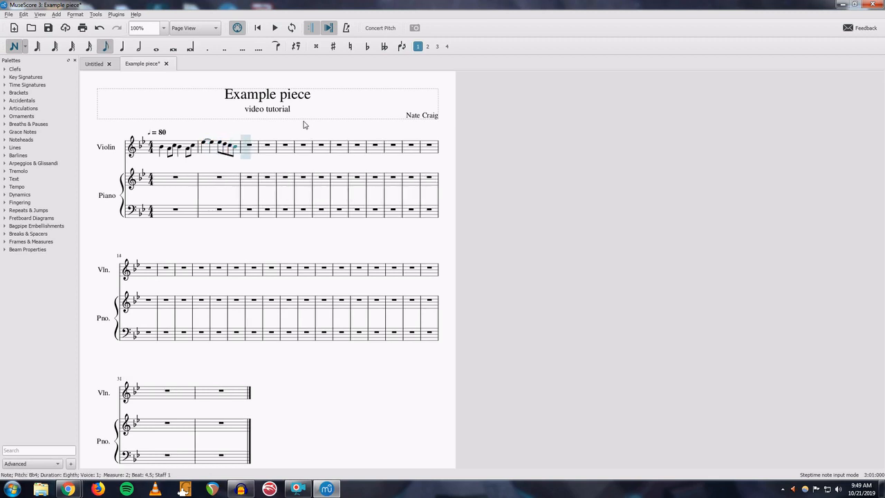
- Enter a half-note C in measure 3 and leave note input mode
key("6")
key("c")
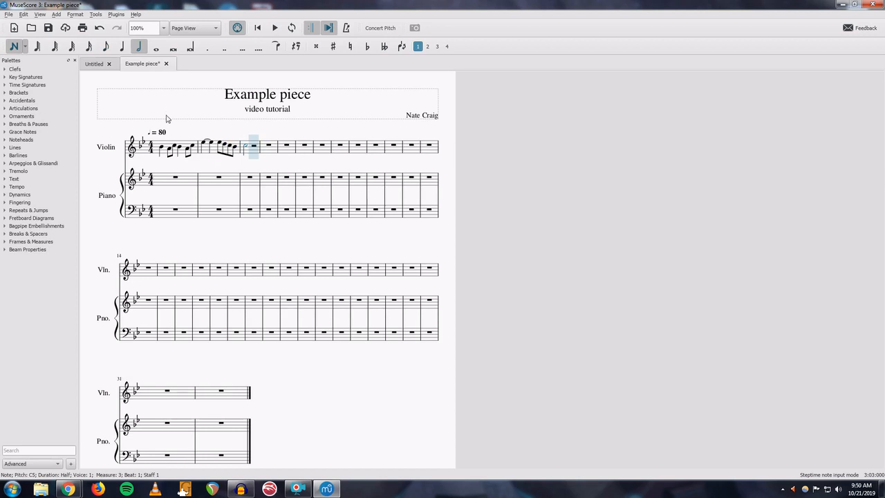
left_click(15, 46)
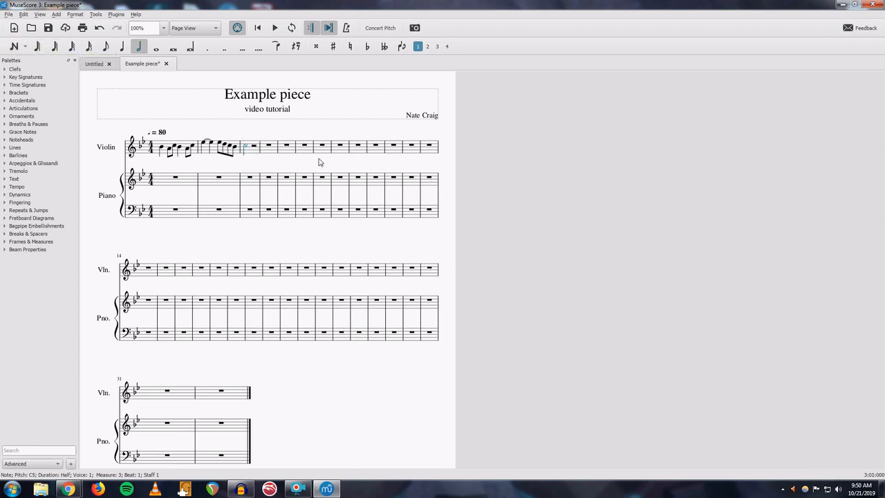
key("n")
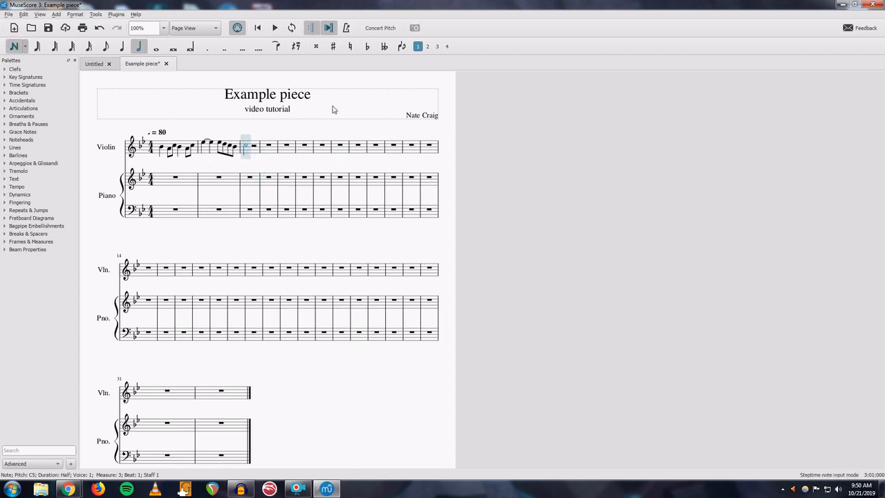
left_click(25, 46)
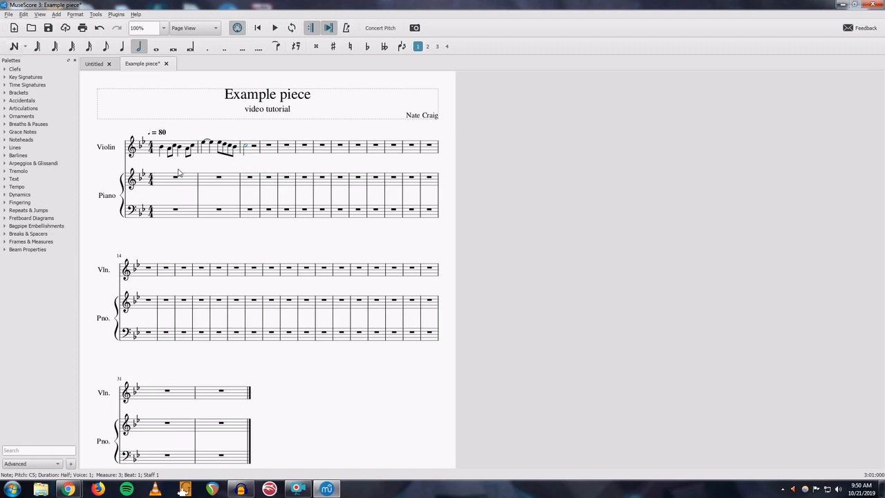
- Select the violin notes of measures 1 and 2 as a range and open their context menu
left_click_drag(160, 162, 177, 154)
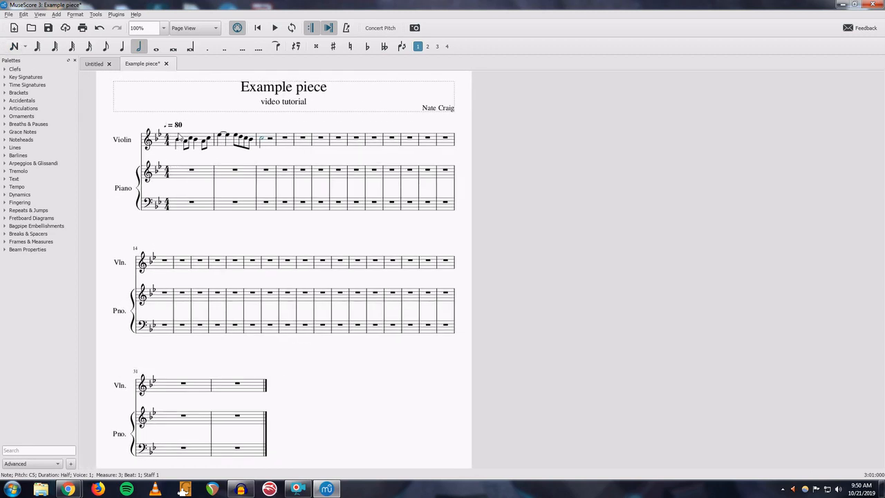
left_click(177, 140)
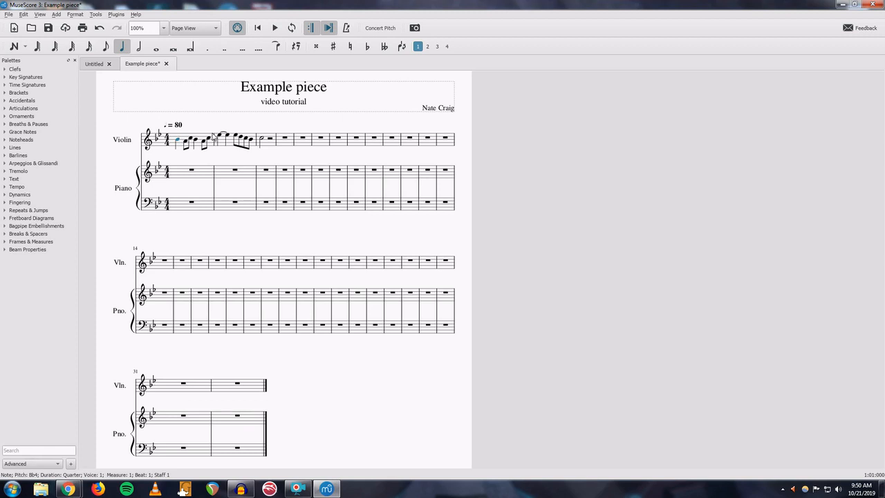
left_click(209, 142, "ctrl")
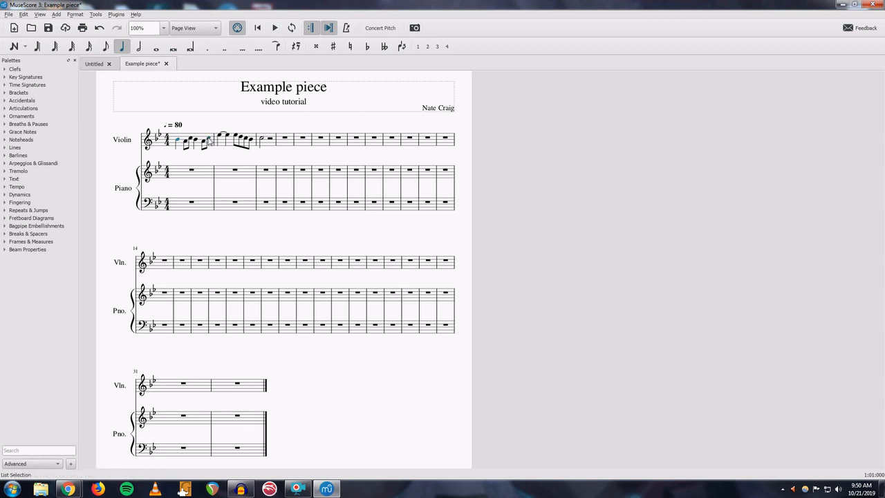
left_click(248, 142, "ctrl")
left_click(178, 142, "ctrl")
left_click(177, 141)
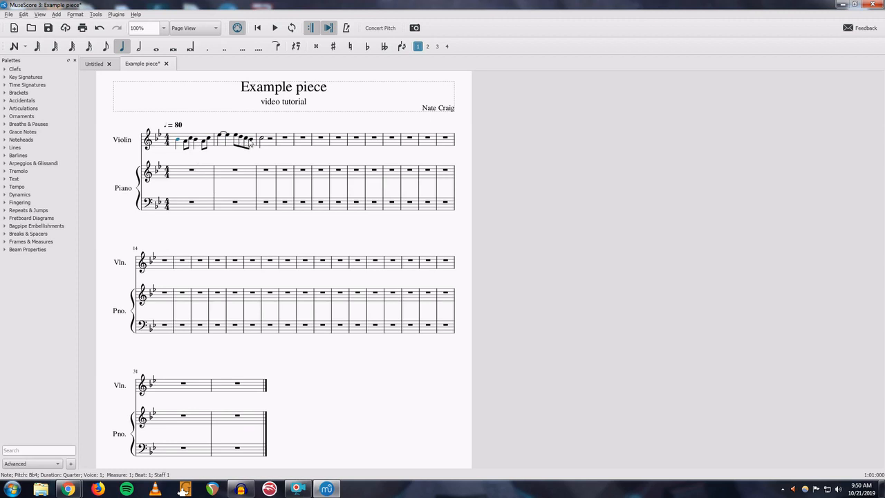
left_click(253, 142, "shift")
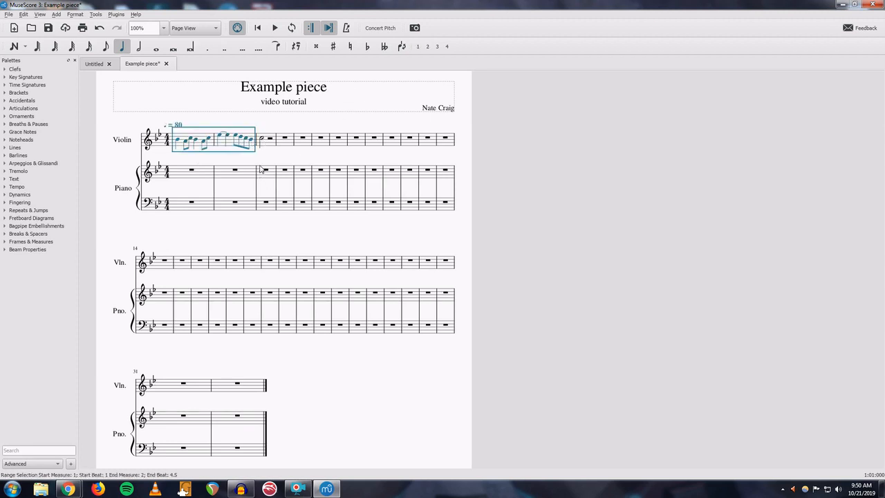
left_click(272, 160)
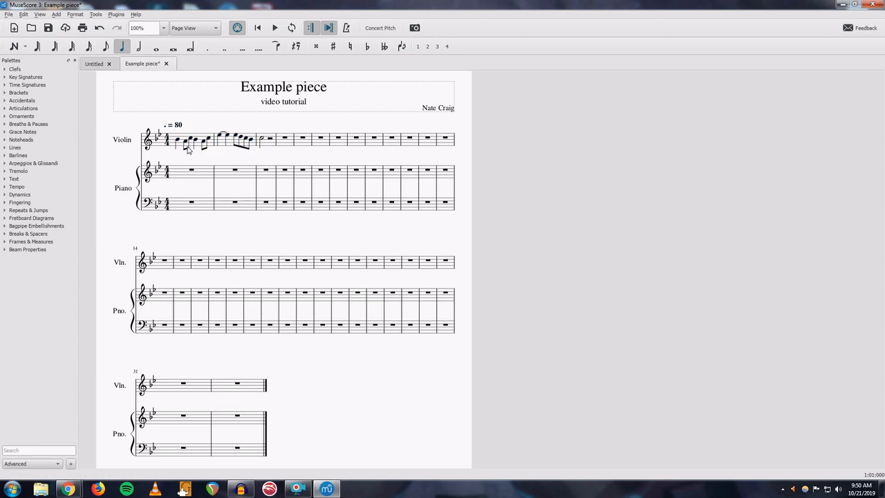
left_click(178, 141)
left_click(251, 145, "shift")
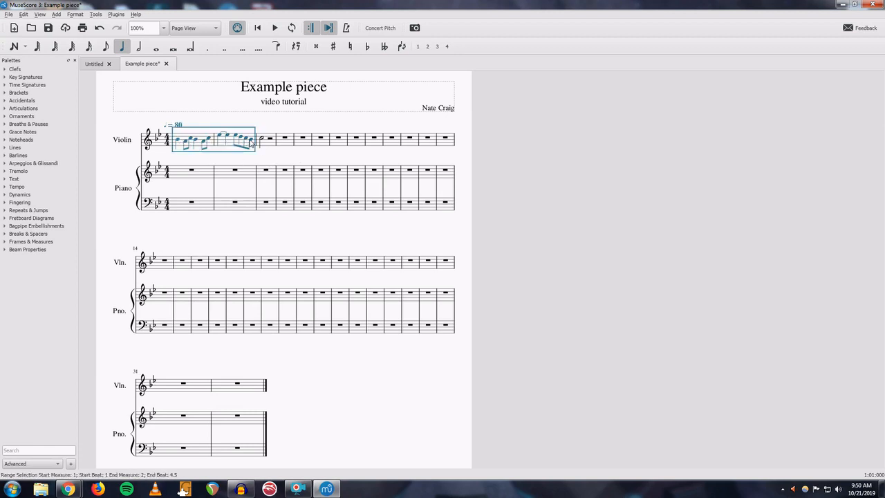
right_click(252, 145)
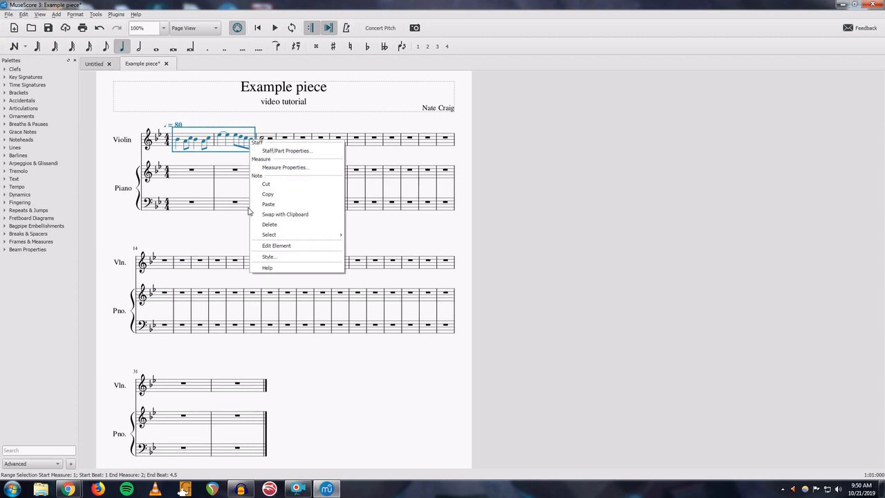
mouse_move(259, 238)
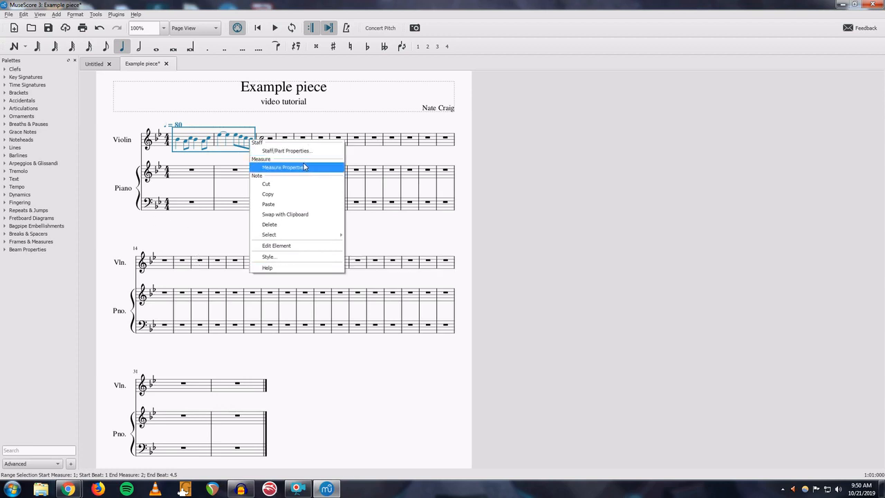
left_click(359, 155)
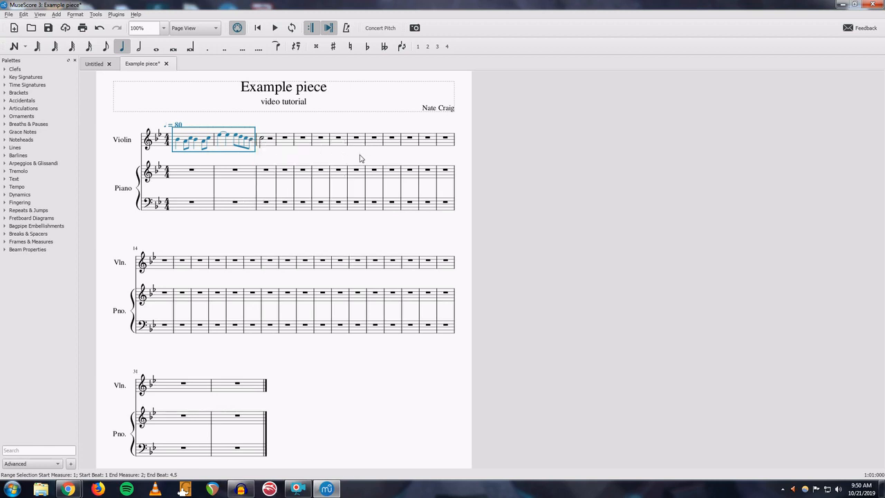
left_click(332, 124)
right_click(319, 121)
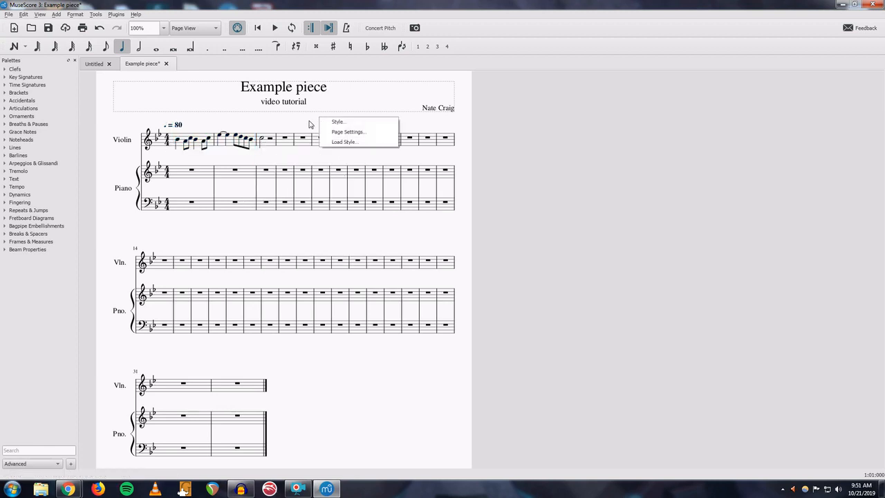
left_click(304, 122)
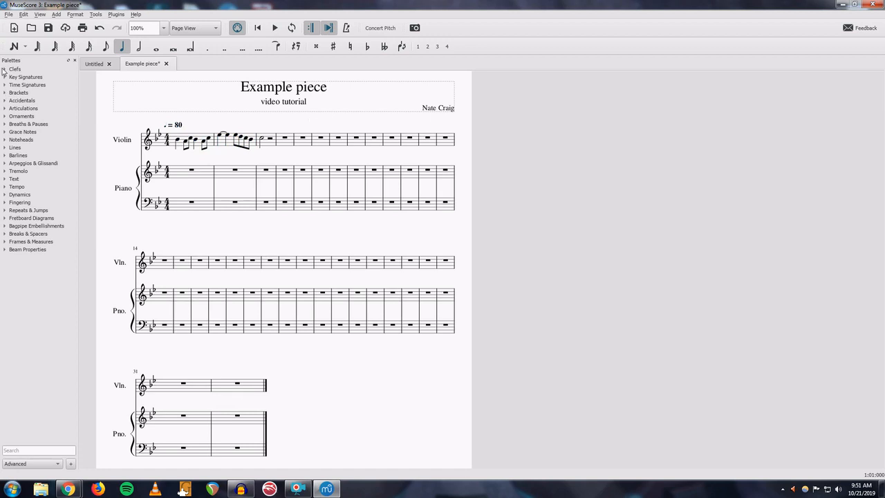
- Expand and collapse each palette category from Clefs to Barlines to examine its symbols
left_click(5, 70)
left_click(5, 70)
left_click(5, 77)
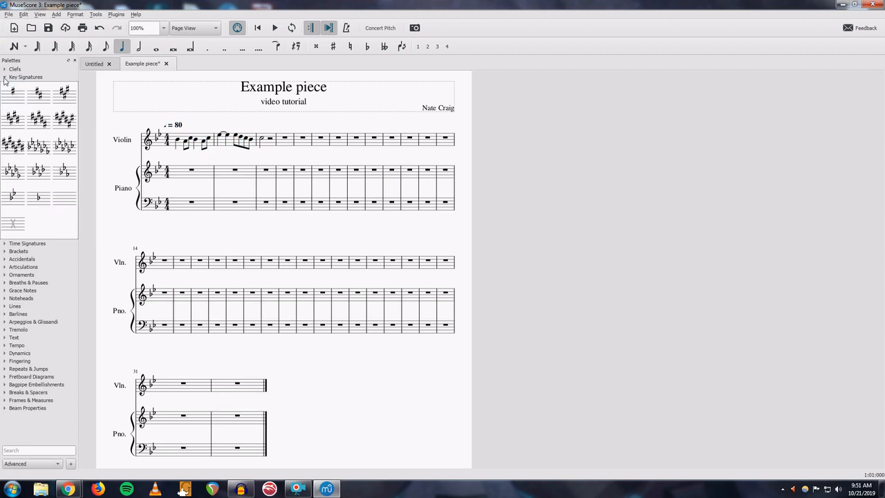
left_click(5, 78)
left_click(5, 77)
left_click(3, 78)
left_click(4, 70)
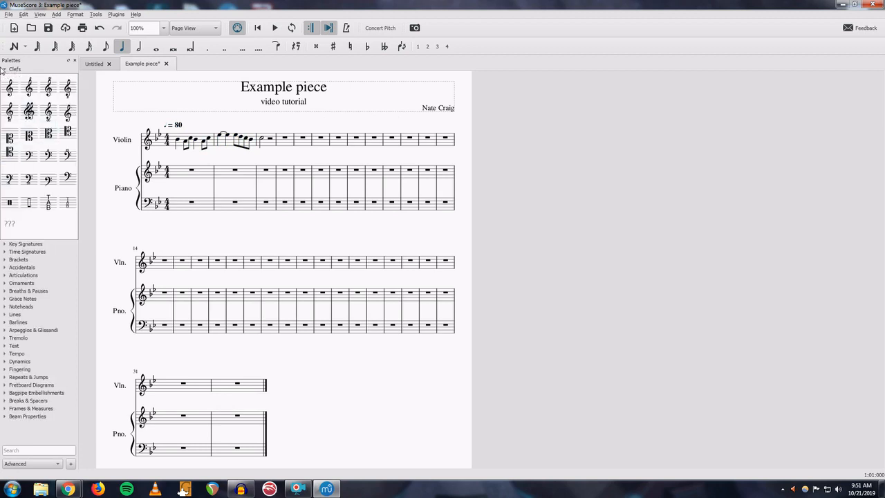
left_click(4, 70)
left_click(5, 85)
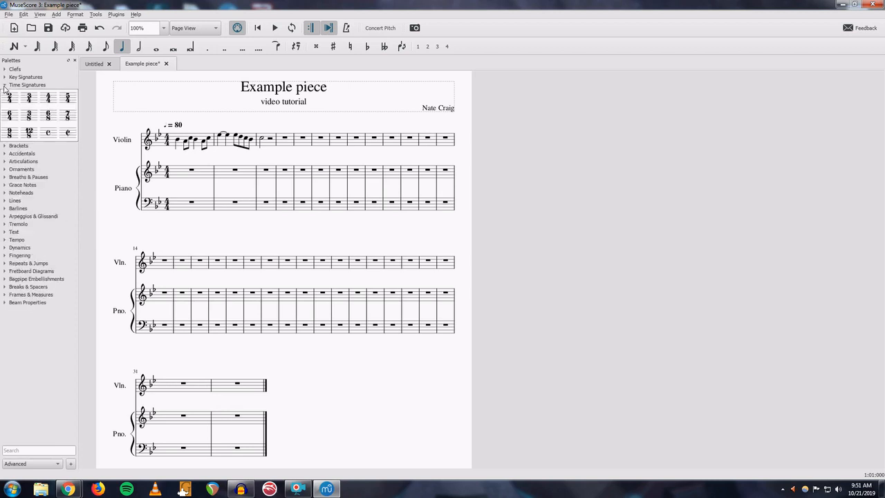
left_click(5, 85)
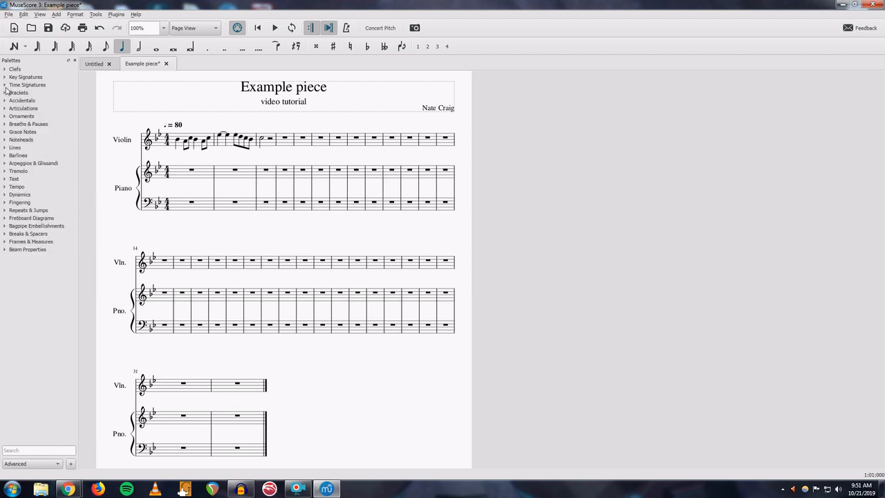
left_click(3, 92)
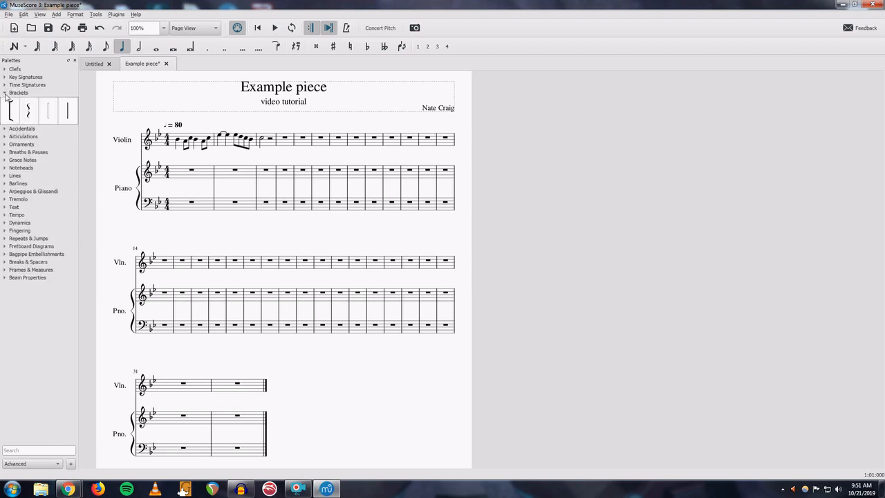
left_click(5, 93)
left_click(5, 101)
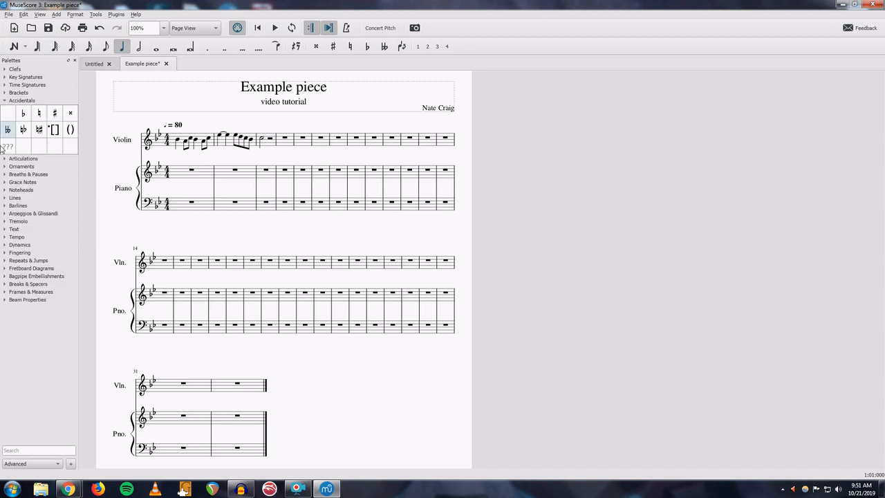
left_click(5, 101)
left_click(6, 108)
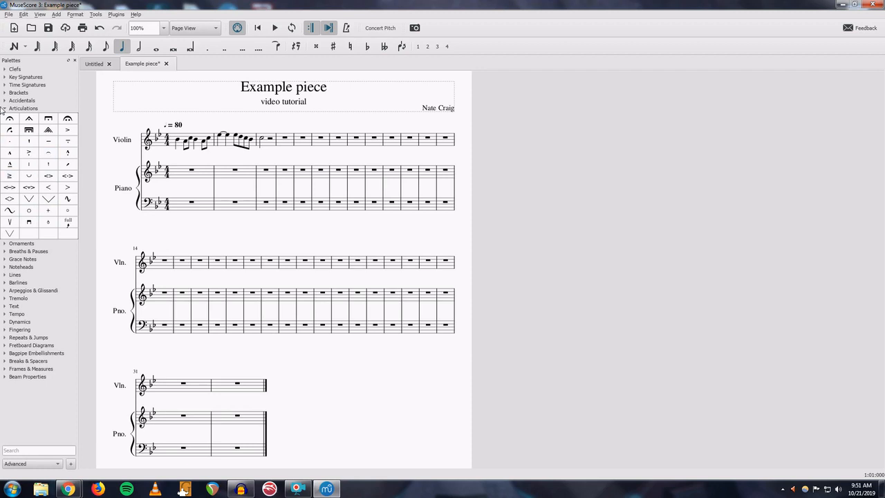
left_click(4, 109)
left_click(5, 116)
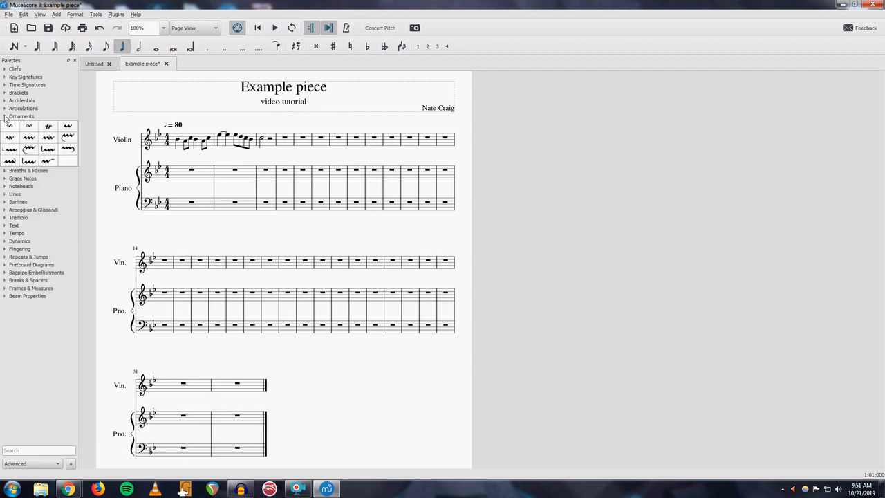
left_click(4, 116)
left_click(5, 124)
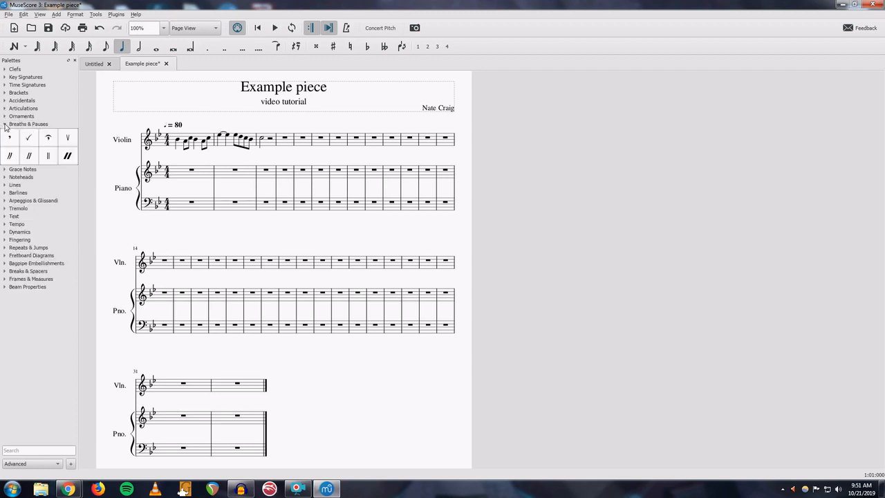
left_click(5, 125)
left_click(5, 132)
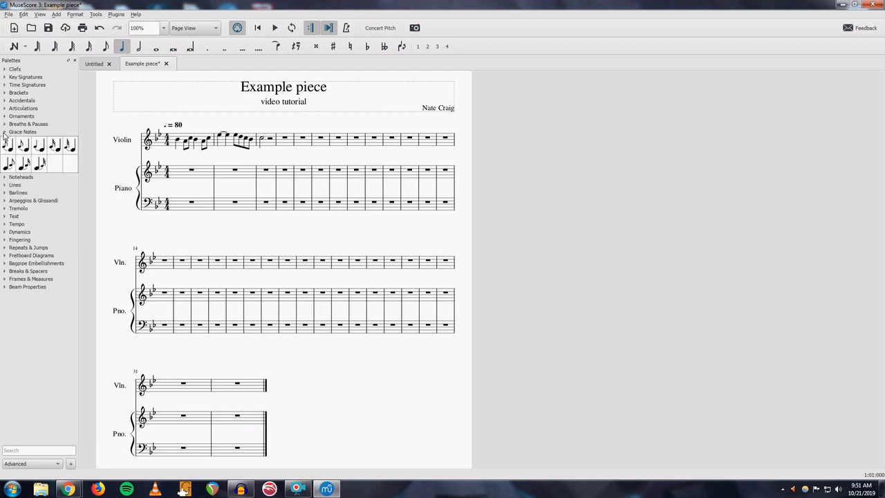
left_click(5, 132)
left_click(5, 140)
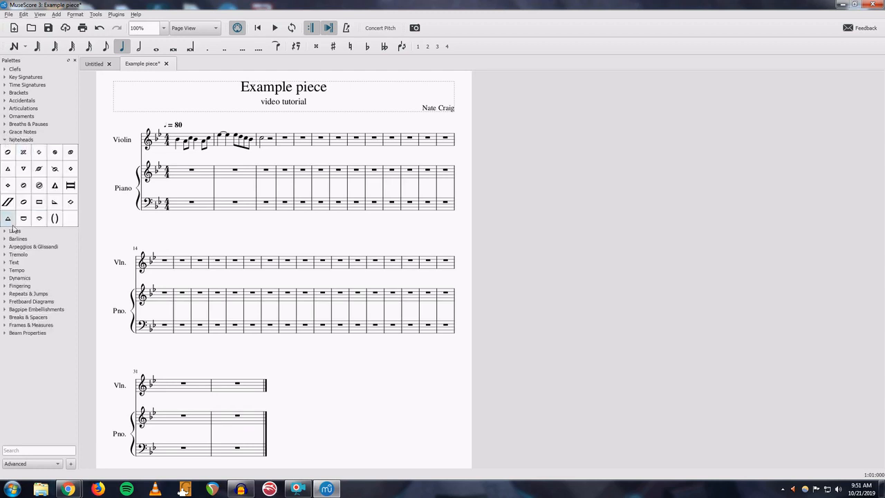
left_click(5, 141)
left_click(5, 148)
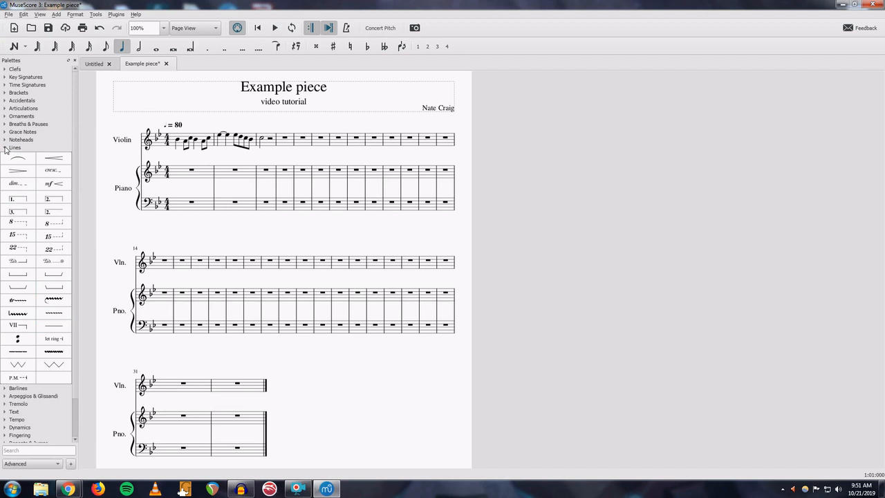
left_click(5, 148)
left_click(4, 157)
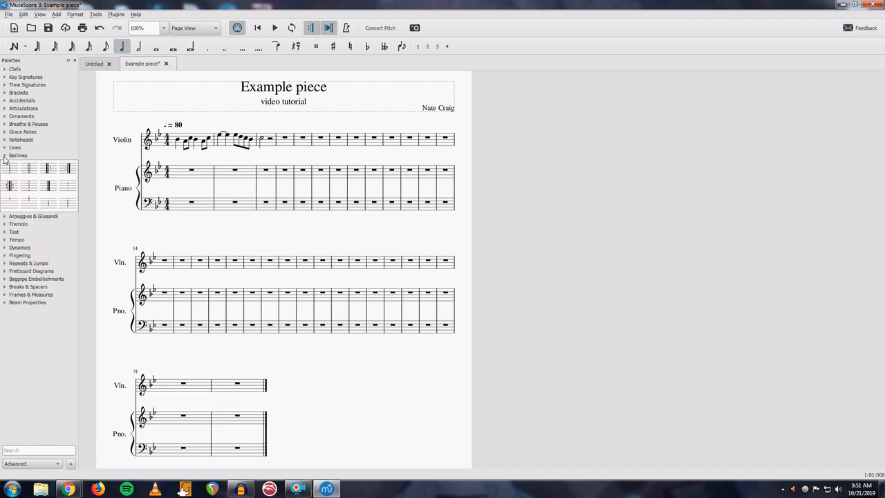
left_click(4, 157)
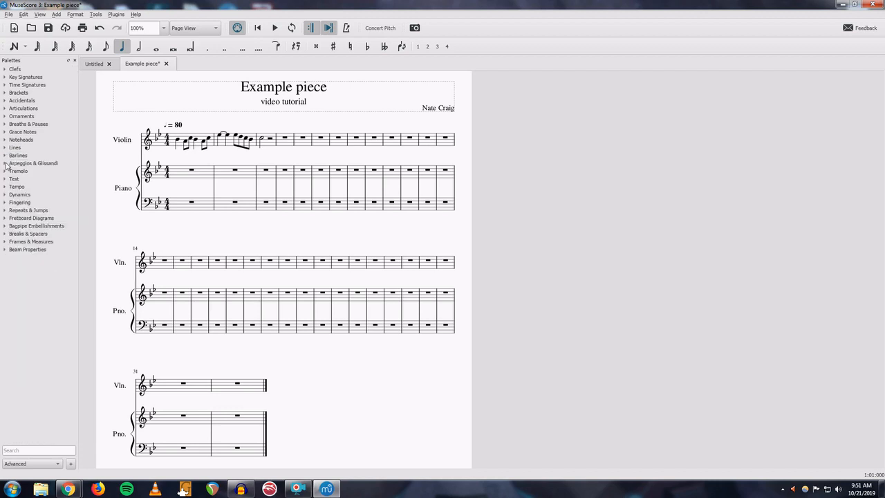
- Expand and collapse the remaining palette categories from Arpeggios & Glissandi to Beam Properties to examine their symbols
left_click(5, 163)
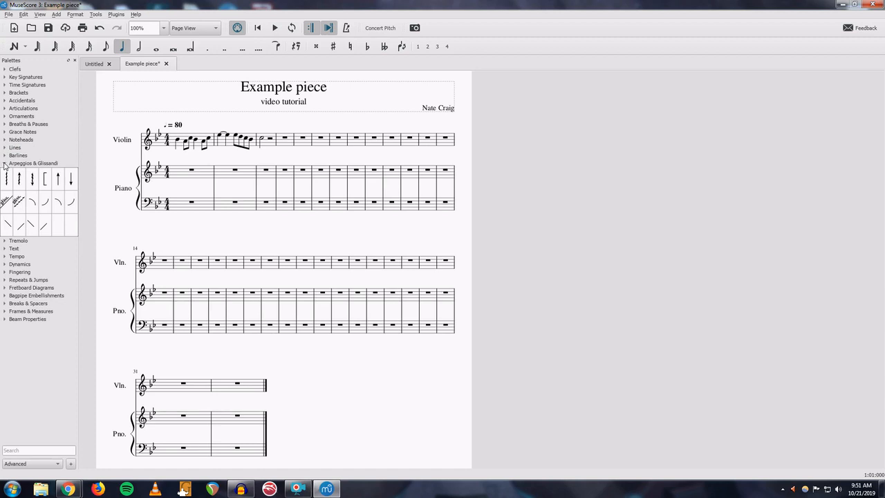
left_click(5, 164)
left_click(5, 172)
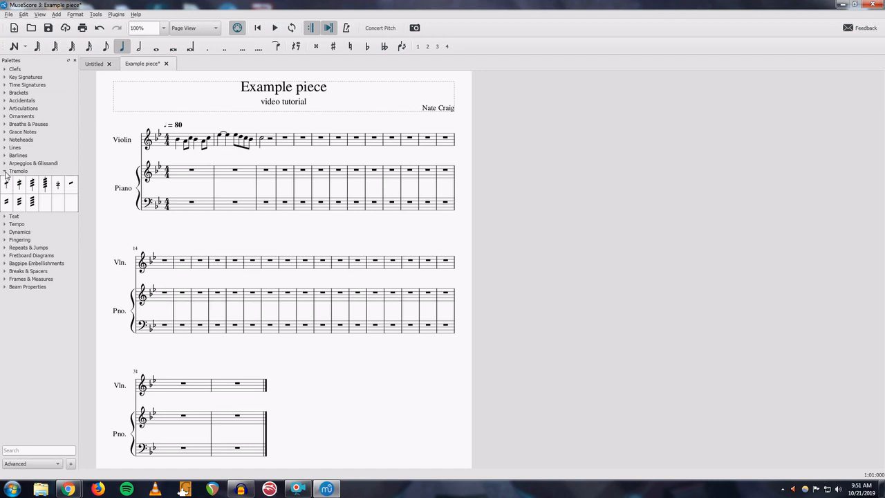
left_click(5, 171)
left_click(4, 179)
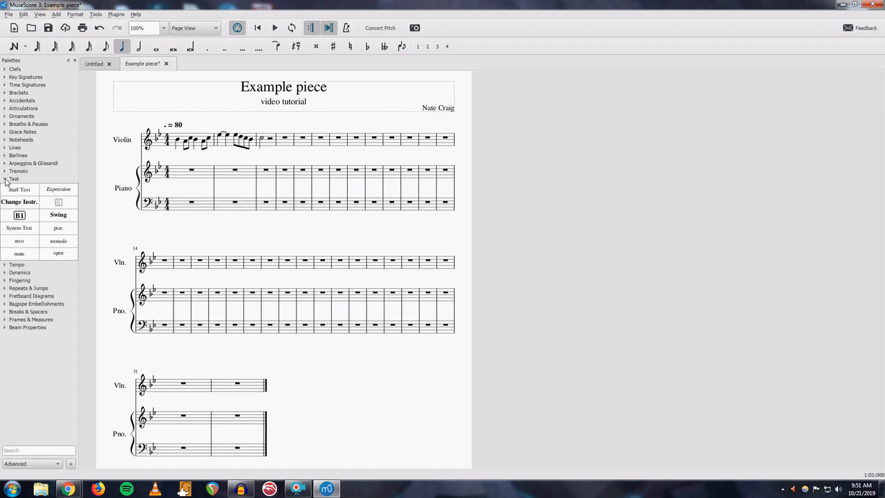
left_click(4, 179)
left_click(5, 186)
left_click(5, 187)
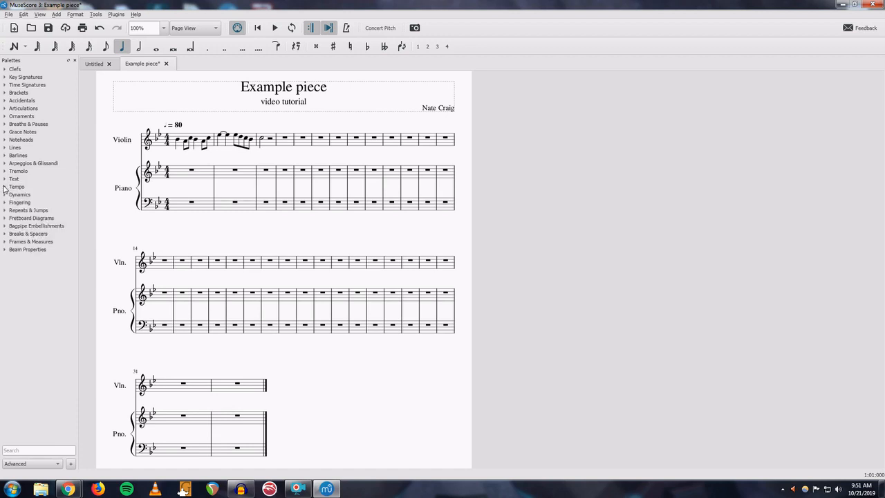
left_click(5, 195)
left_click(5, 195)
left_click(5, 203)
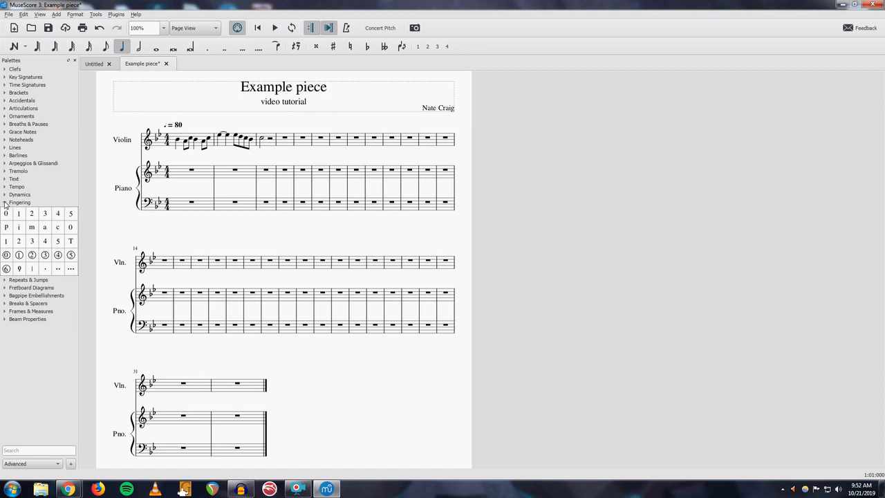
left_click(5, 202)
left_click(6, 211)
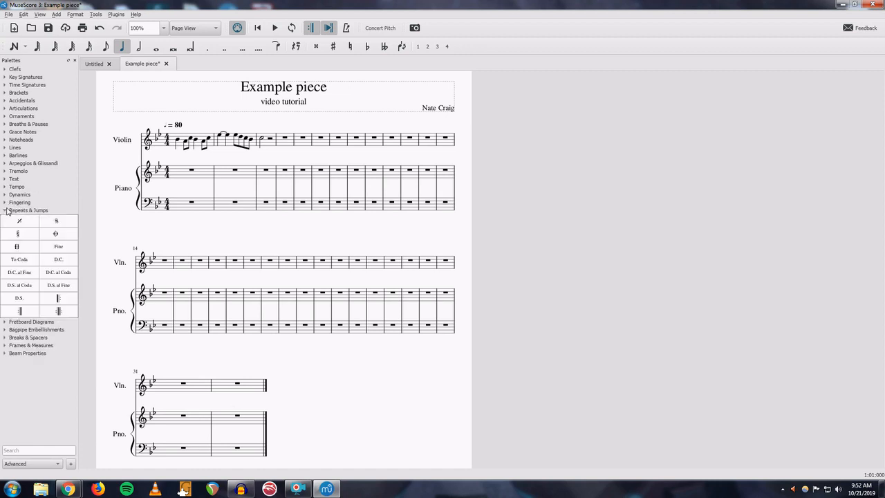
left_click(5, 210)
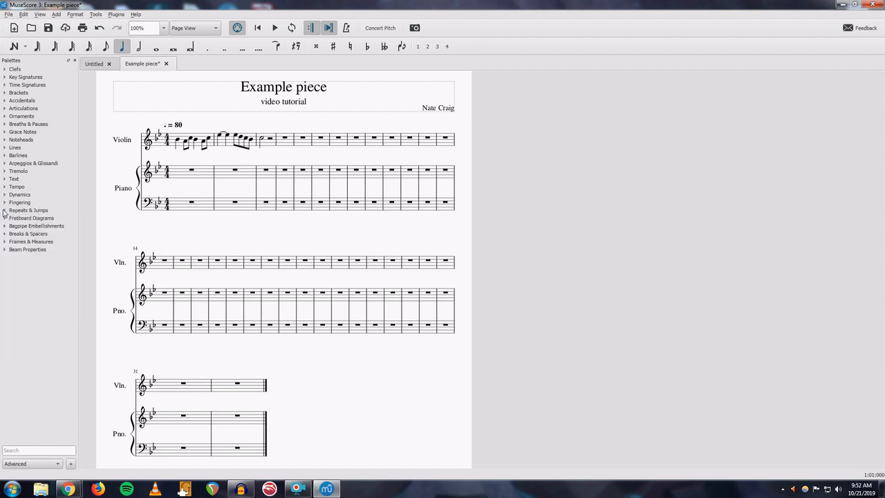
left_click(5, 219)
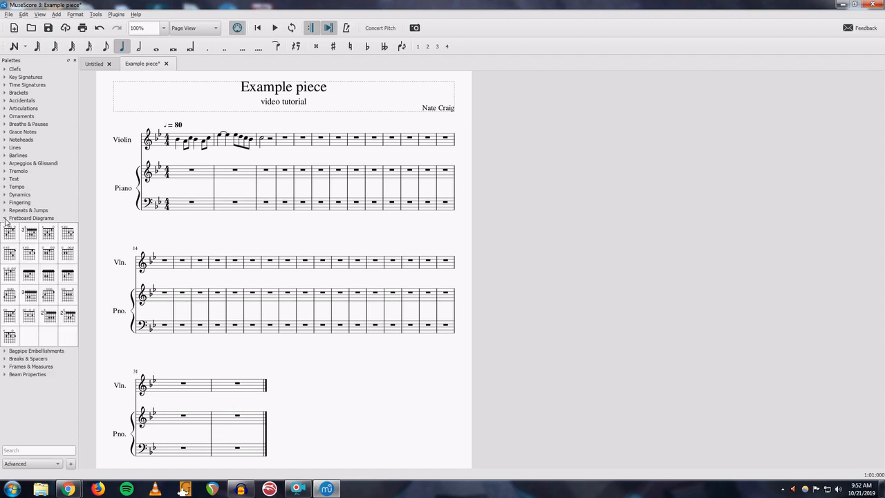
left_click(5, 219)
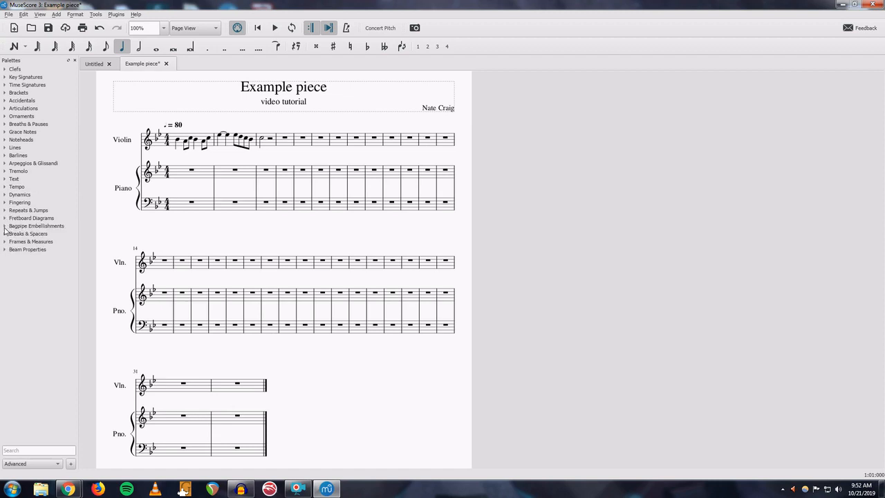
left_click(3, 227)
left_click(4, 227)
left_click(5, 235)
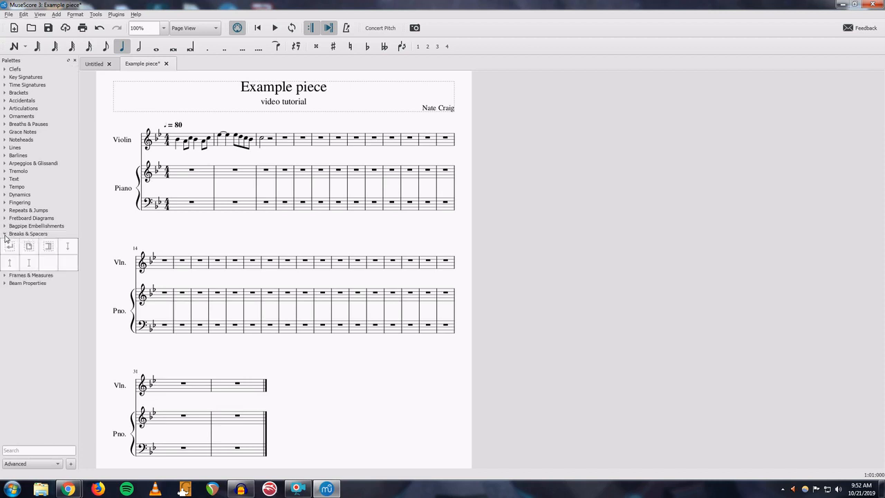
left_click(5, 235)
left_click(6, 243)
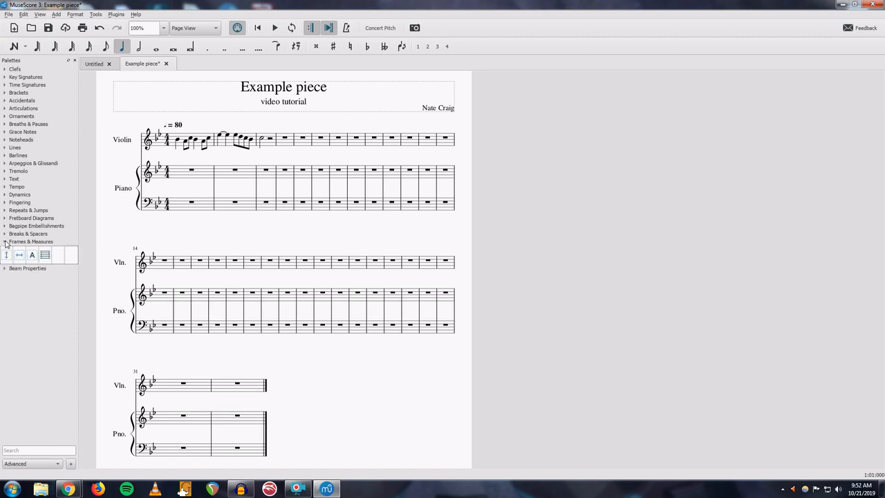
left_click(6, 243)
left_click(5, 251)
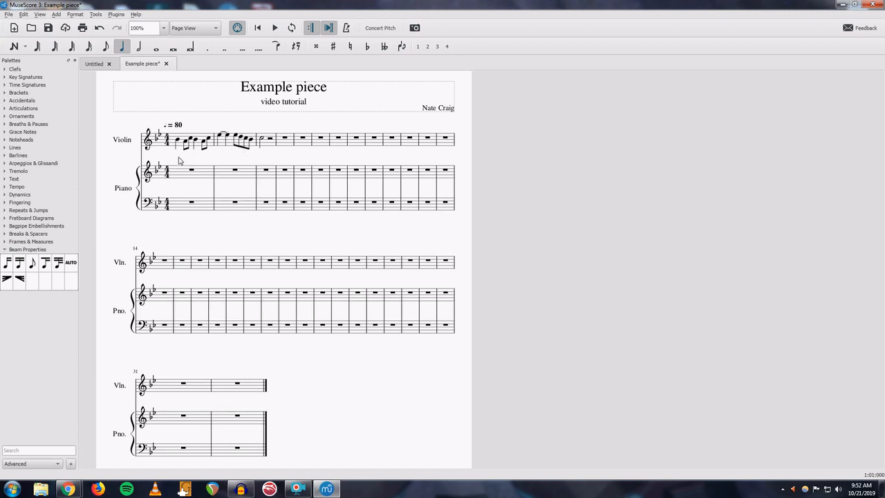
left_click(6, 249)
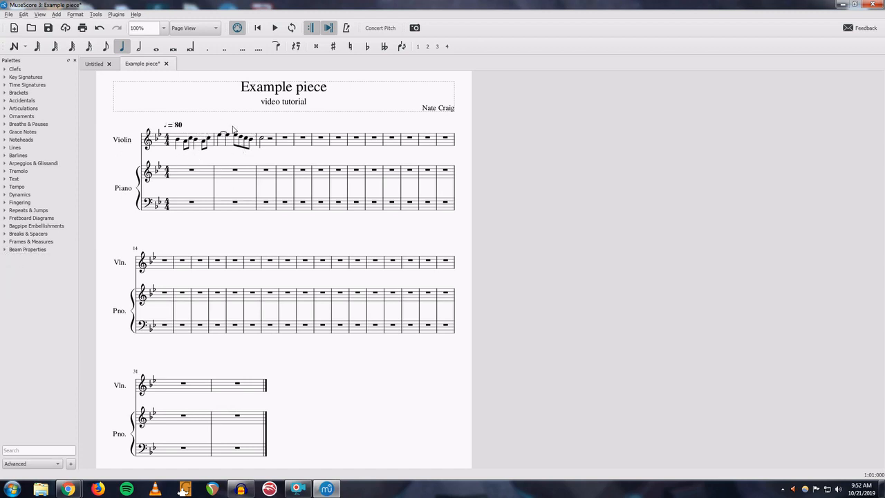
- Add a p dynamic to the first violin note of measure 1 and an f dynamic at beat 3 of measure 2
left_click(179, 143)
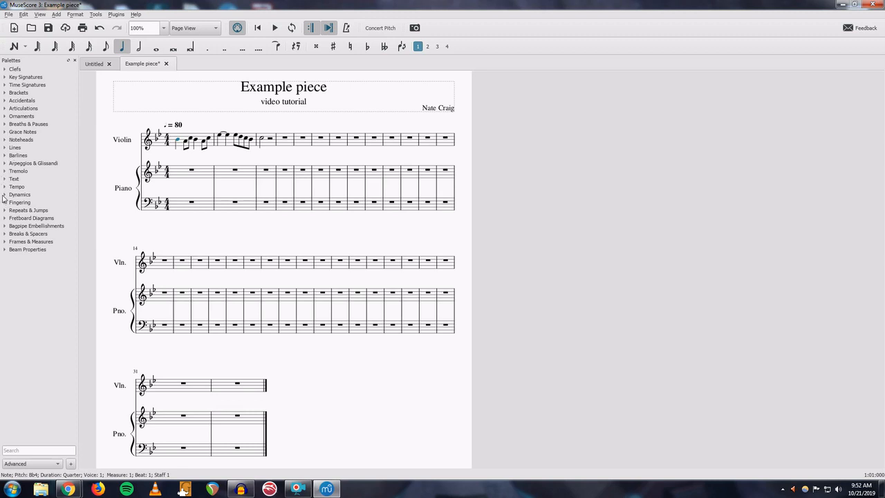
left_click(5, 194)
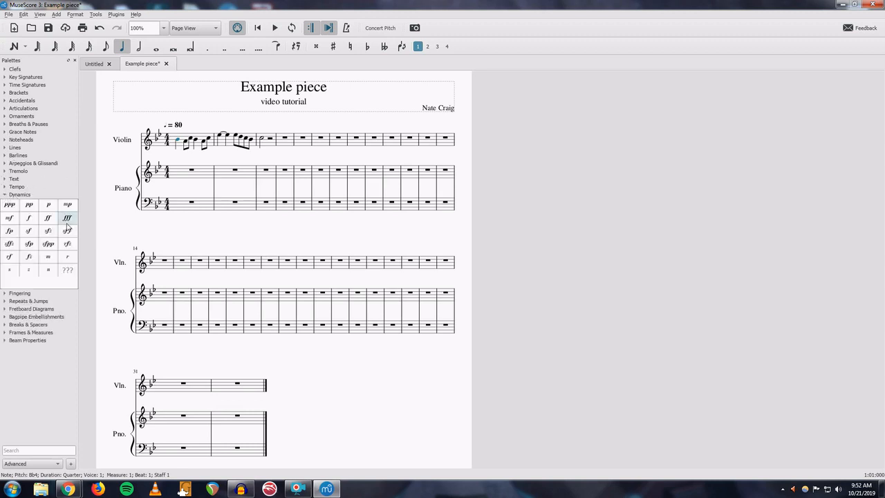
left_click(49, 206)
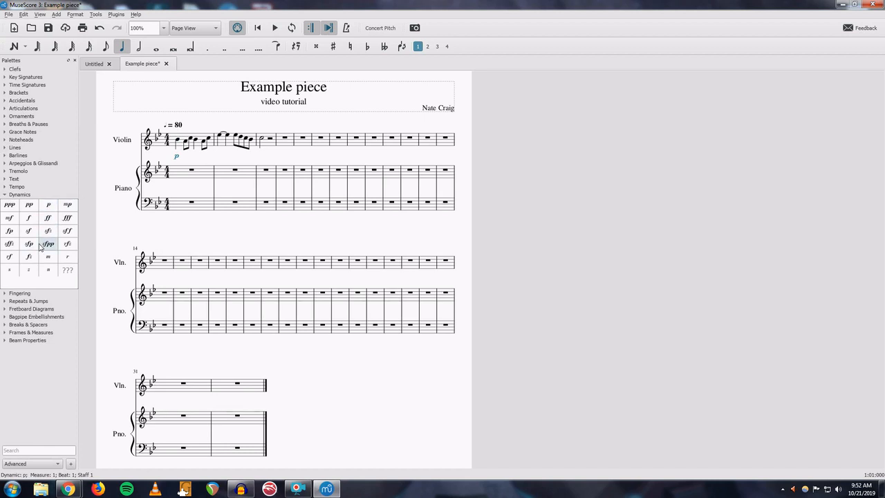
left_click_drag(34, 232, 240, 141)
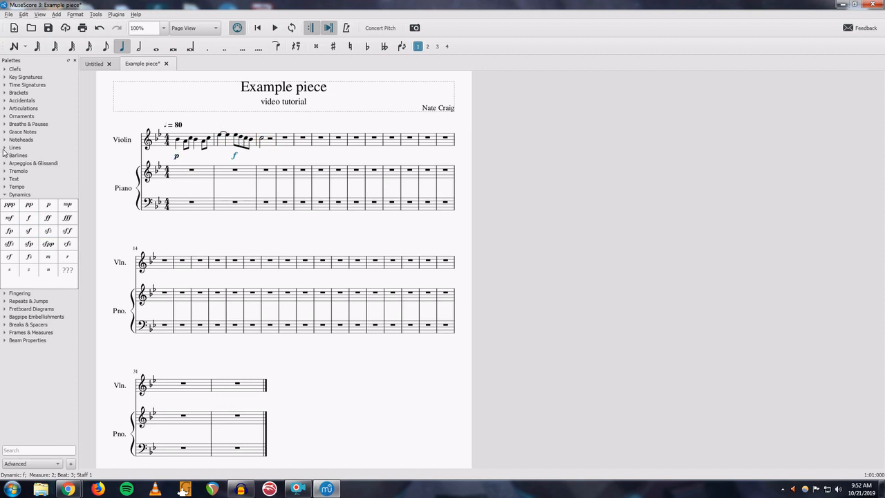
- Add a slur from the Lines palette over the eighth notes in violin measure 2
left_click(6, 148)
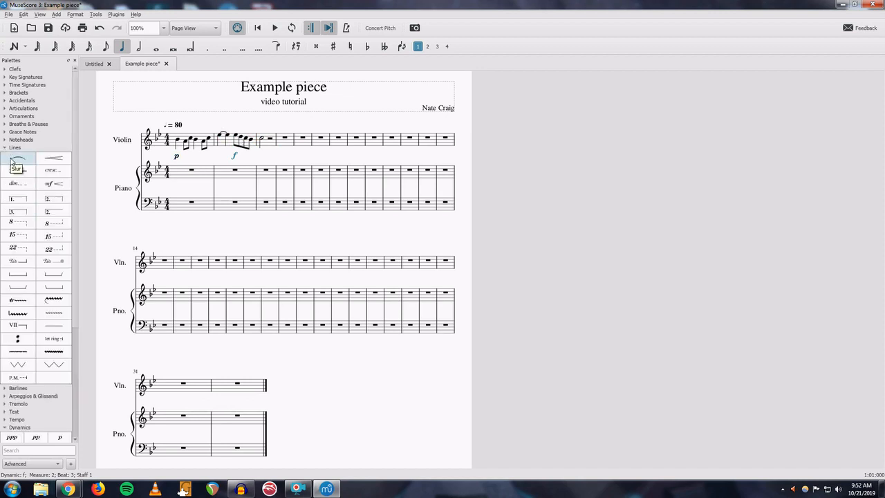
left_click_drag(15, 163, 238, 138)
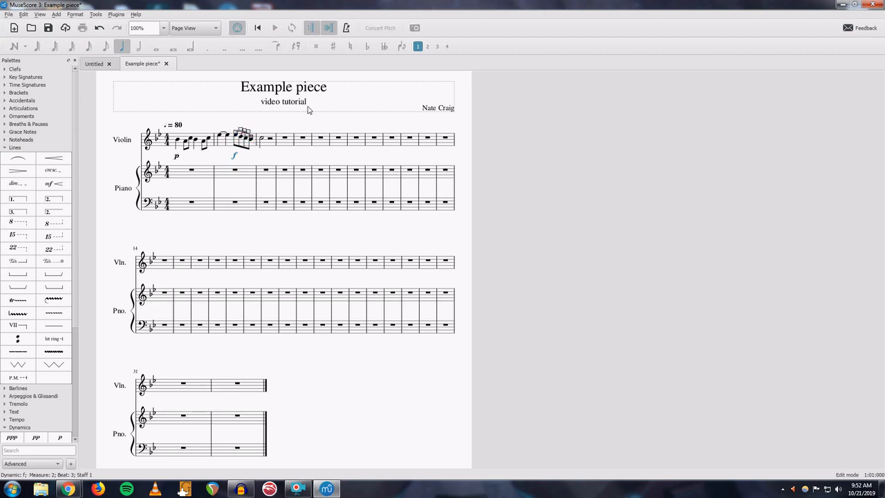
key("Escape")
key("Escape")
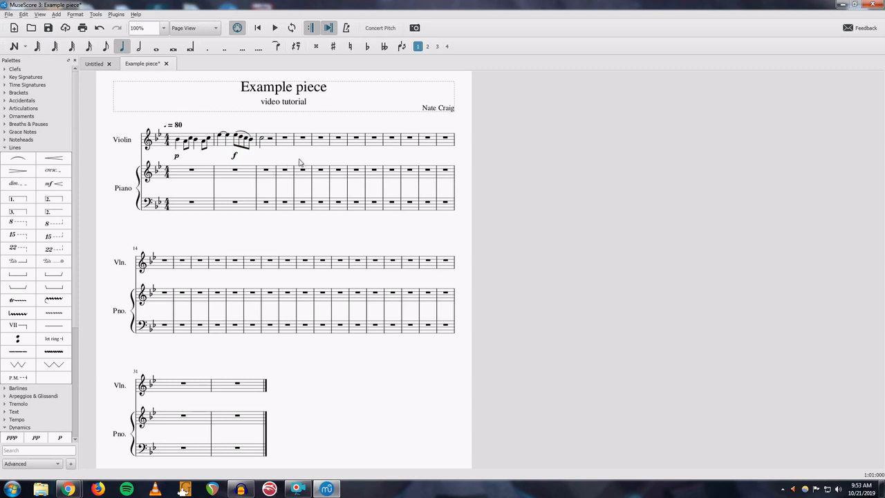